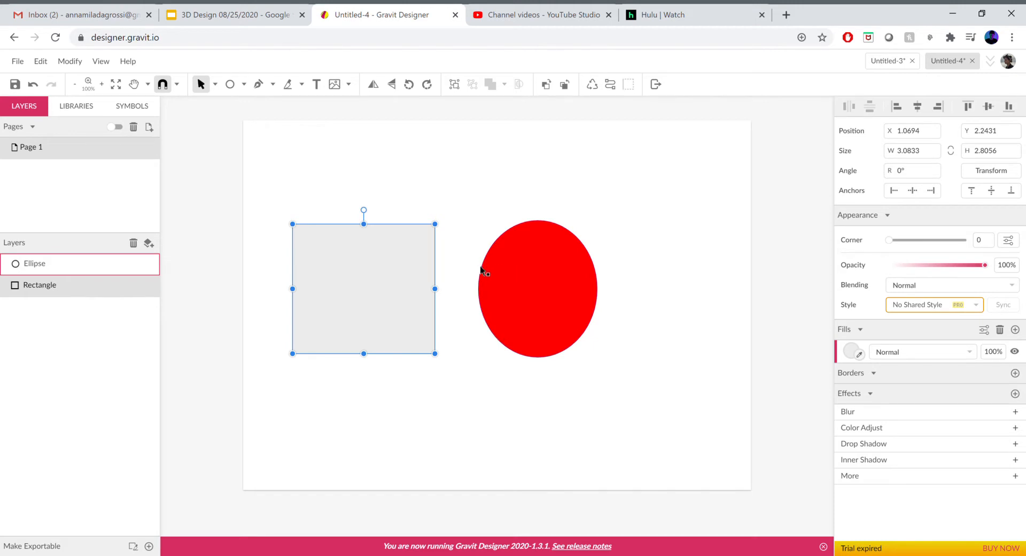
Move the red ellipse horizontally until it overlaps most of the gray rectangle
{"action": "left_click", "coordinate": [494, 275]}
{"action": "mouse_move", "coordinate": [533, 277]}
{"action": "left_mouse_down"}
{"action": "mouse_move", "coordinate": [495, 277]}
{"action": "mouse_move", "coordinate": [522, 277]}
{"action": "left_mouse_up"}
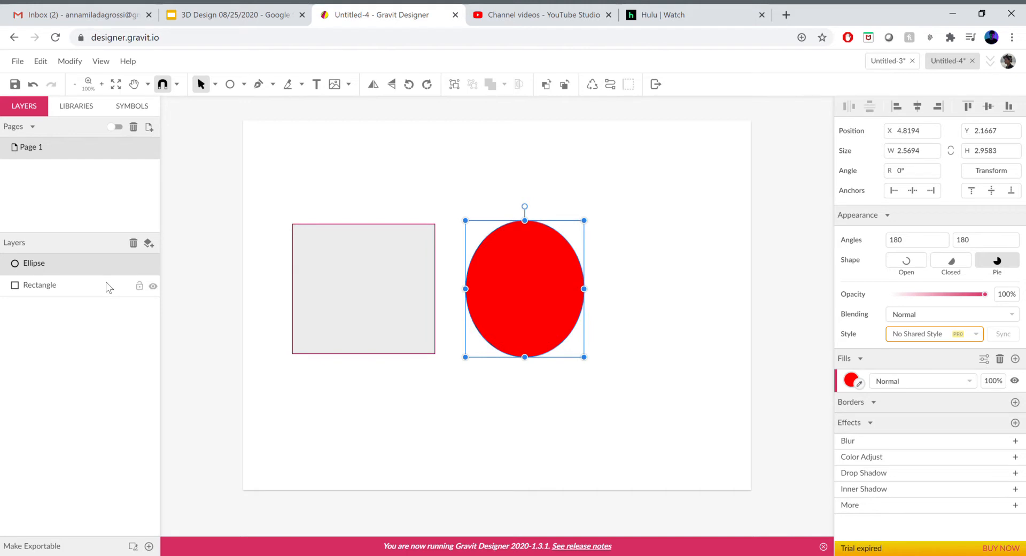
{"action": "left_click", "coordinate": [391, 292]}
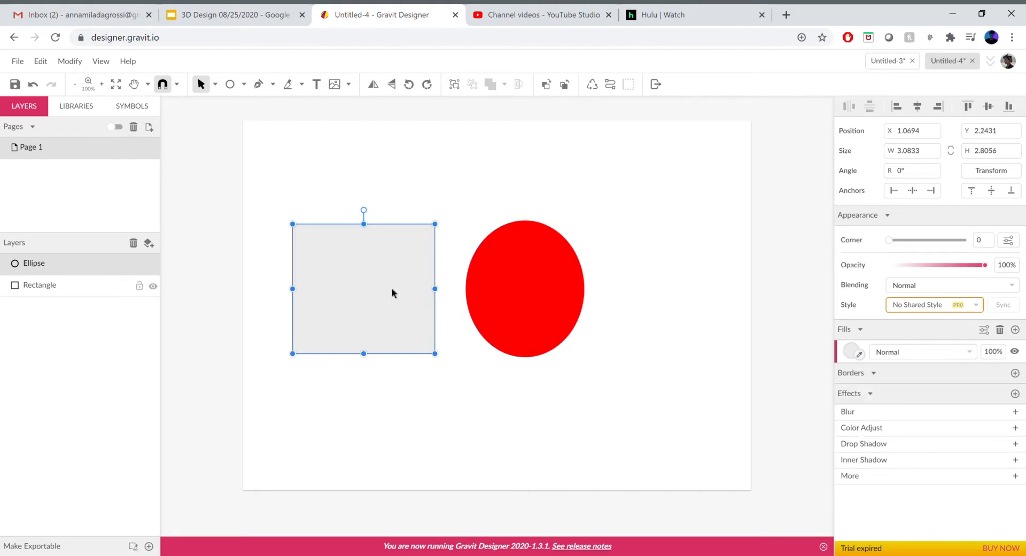
{"action": "left_click", "coordinate": [85, 264]}
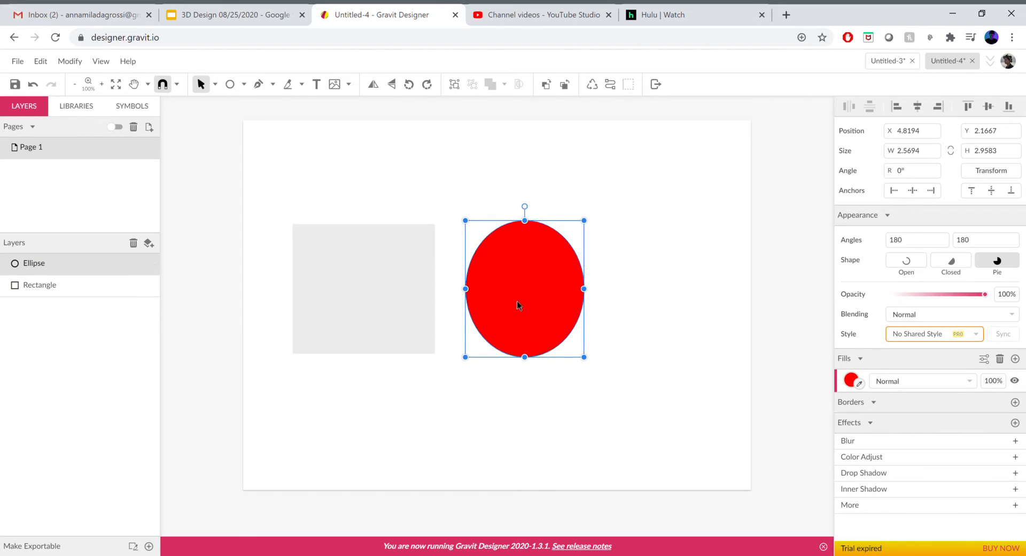
{"action": "left_click_drag", "start_coordinate": [512, 302], "coordinate": [419, 303]}
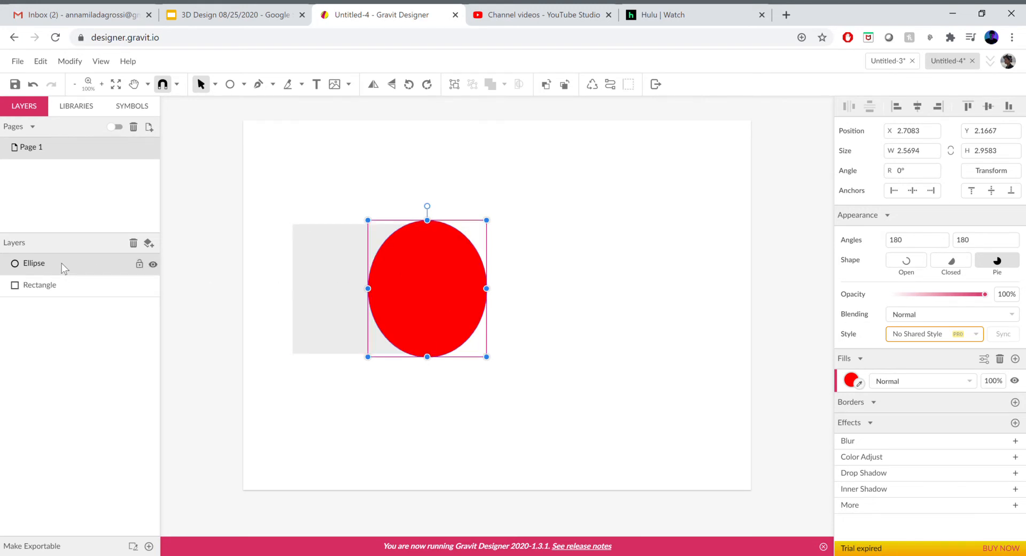
{"action": "left_click_drag", "start_coordinate": [402, 287], "coordinate": [369, 287]}
{"action": "left_click", "coordinate": [530, 289]}
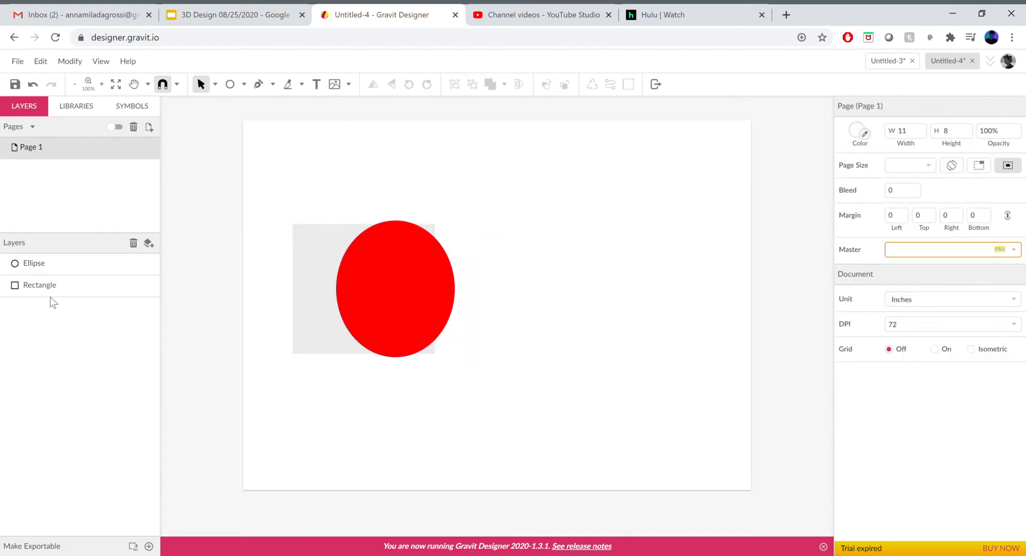
Reorder the layers so the Ellipse sits below the Rectangle
{"action": "left_click_drag", "start_coordinate": [42, 262], "coordinate": [51, 297]}
{"action": "left_click", "coordinate": [47, 264]}
{"action": "left_click", "coordinate": [580, 306]}
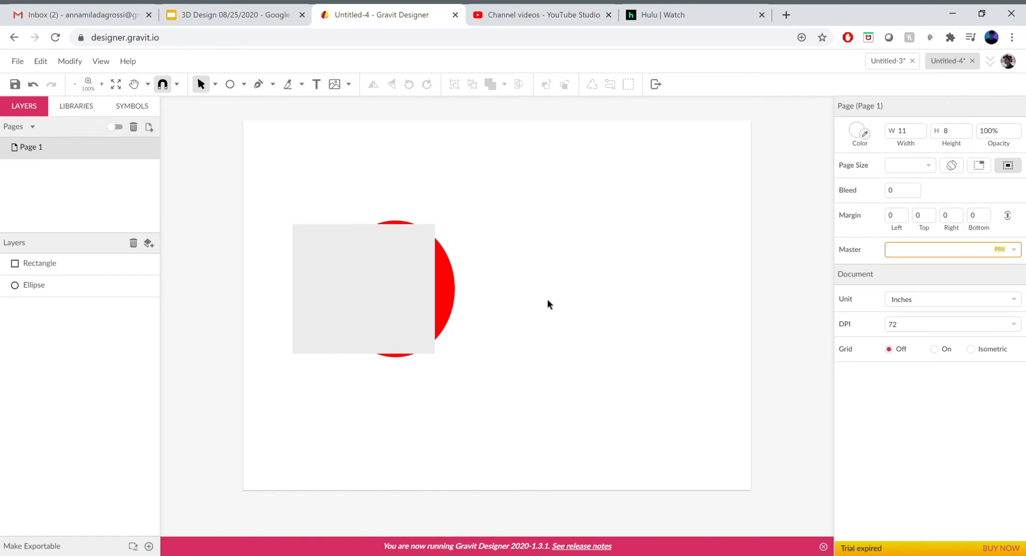
Move the ellipse clear of the rectangle and shift the rectangle to about X 1.28, Y 2.32
{"action": "left_click_drag", "start_coordinate": [446, 278], "coordinate": [567, 279]}
{"action": "left_click", "coordinate": [615, 277]}
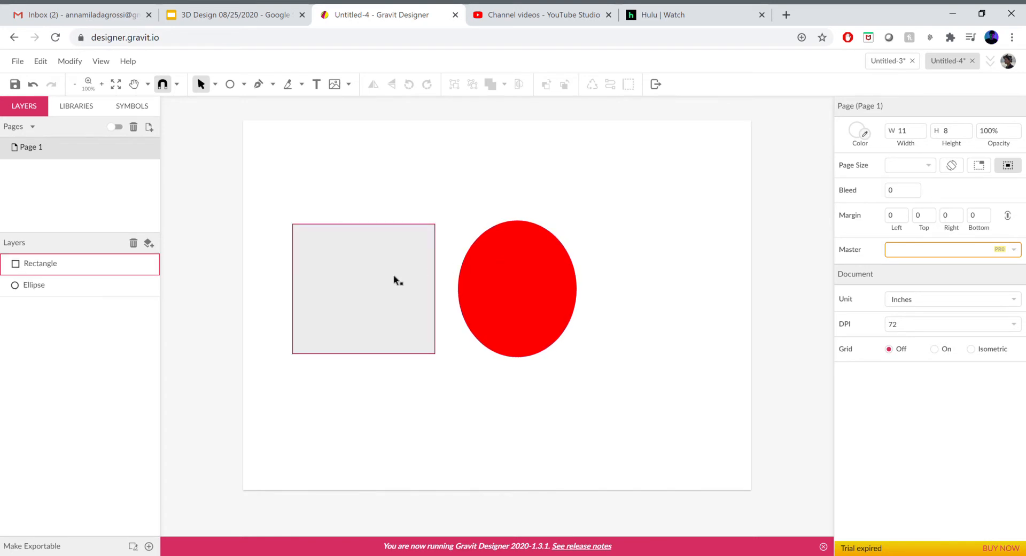
{"action": "mouse_move", "coordinate": [403, 316]}
{"action": "left_mouse_down"}
{"action": "mouse_move", "coordinate": [404, 325]}
{"action": "mouse_move", "coordinate": [396, 261]}
{"action": "left_mouse_up"}
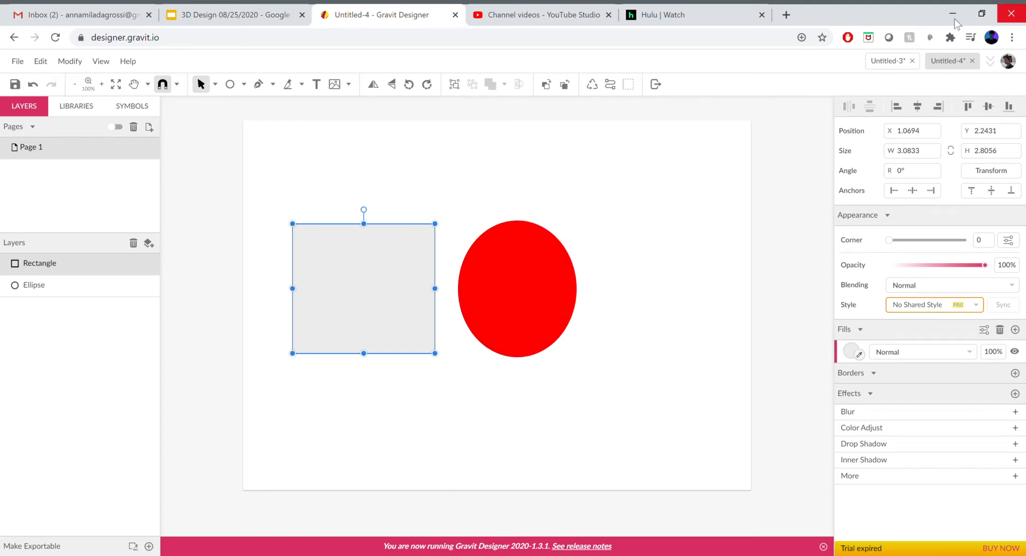
{"action": "mouse_move", "coordinate": [376, 277]}
{"action": "left_mouse_down"}
{"action": "mouse_move", "coordinate": [377, 286]}
{"action": "mouse_move", "coordinate": [386, 272]}
{"action": "mouse_move", "coordinate": [355, 277]}
{"action": "mouse_move", "coordinate": [398, 278]}
{"action": "mouse_move", "coordinate": [382, 275]}
{"action": "mouse_move", "coordinate": [389, 283]}
{"action": "left_mouse_up"}
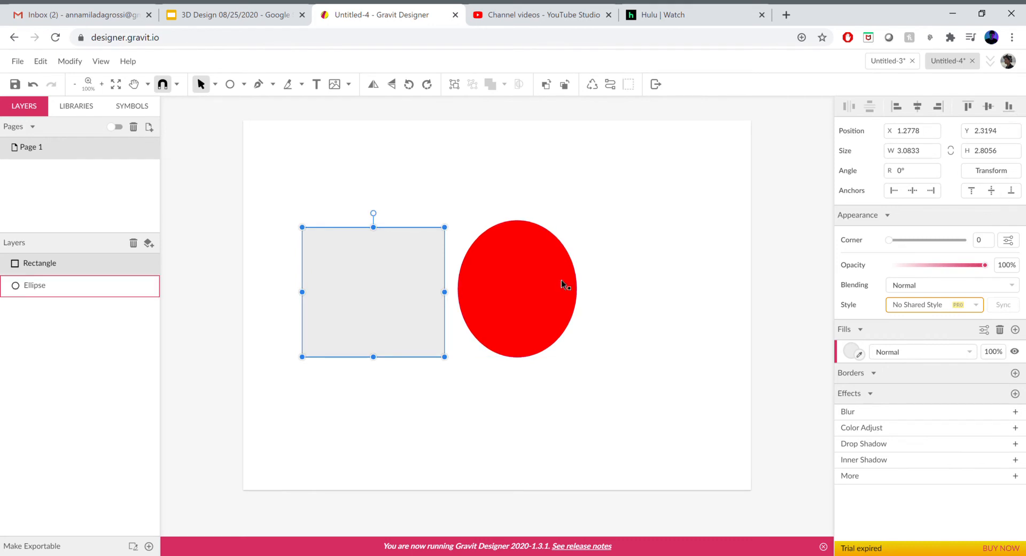
Select the rectangle and the ellipse together and align their vertical middles
{"action": "left_click", "coordinate": [619, 152]}
{"action": "left_click_drag", "start_coordinate": [612, 206], "coordinate": [287, 391]}
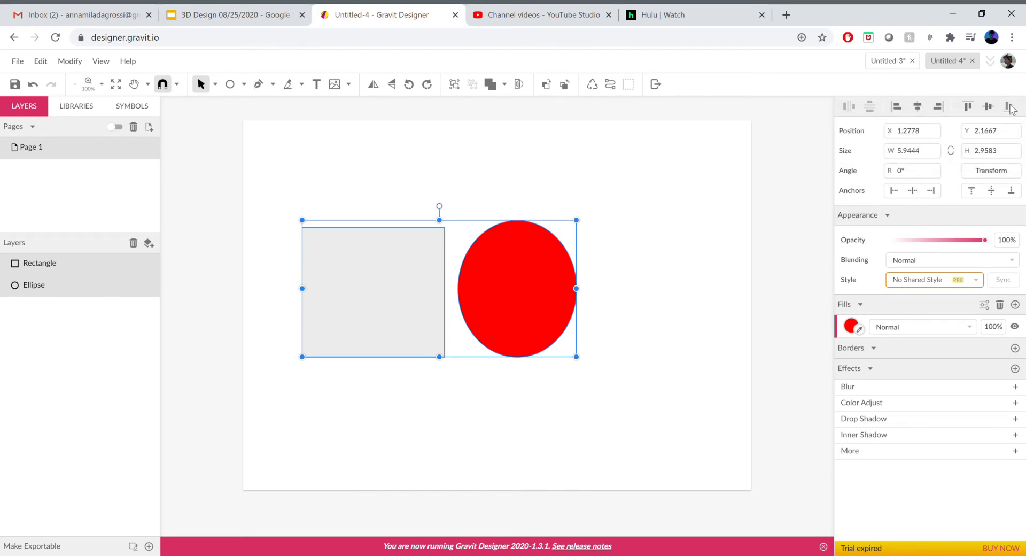
{"action": "left_click", "coordinate": [987, 109]}
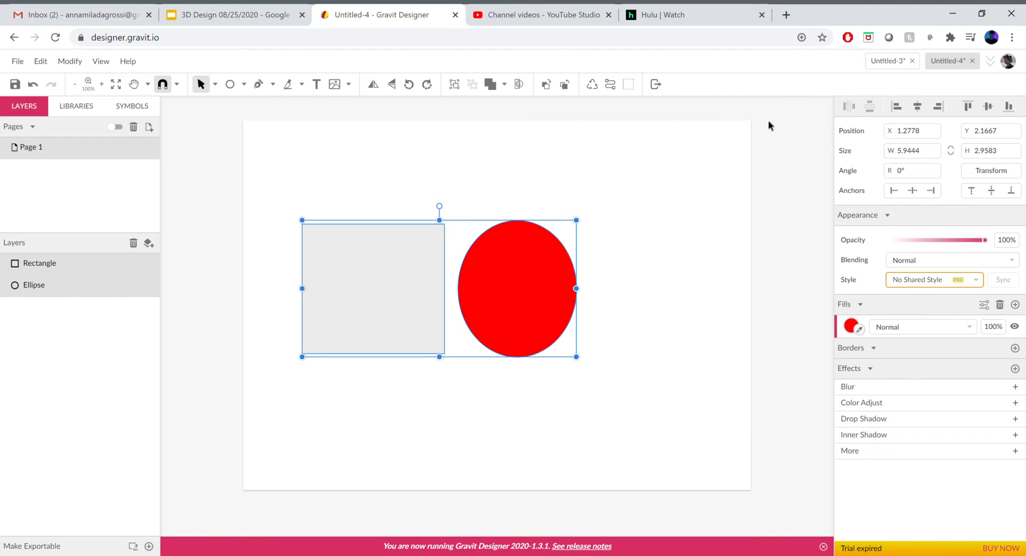
{"action": "left_click", "coordinate": [630, 253]}
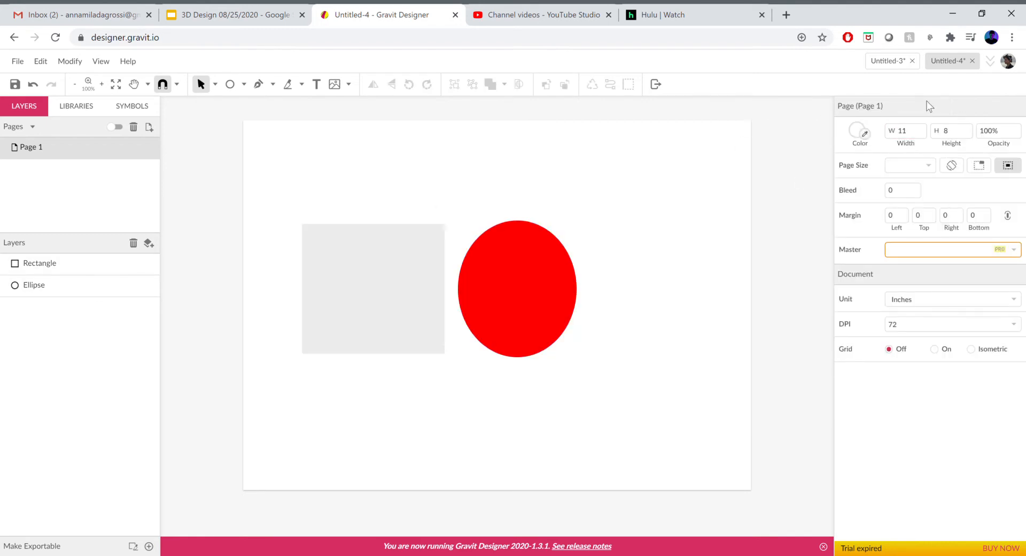
{"action": "left_click", "coordinate": [502, 284]}
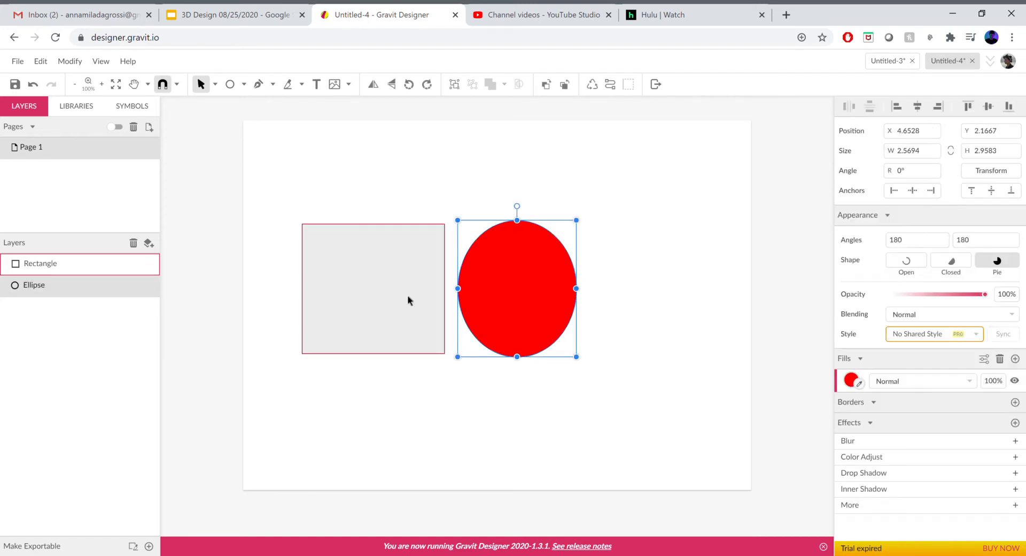
{"action": "left_click", "coordinate": [408, 297], "text": "shift"}
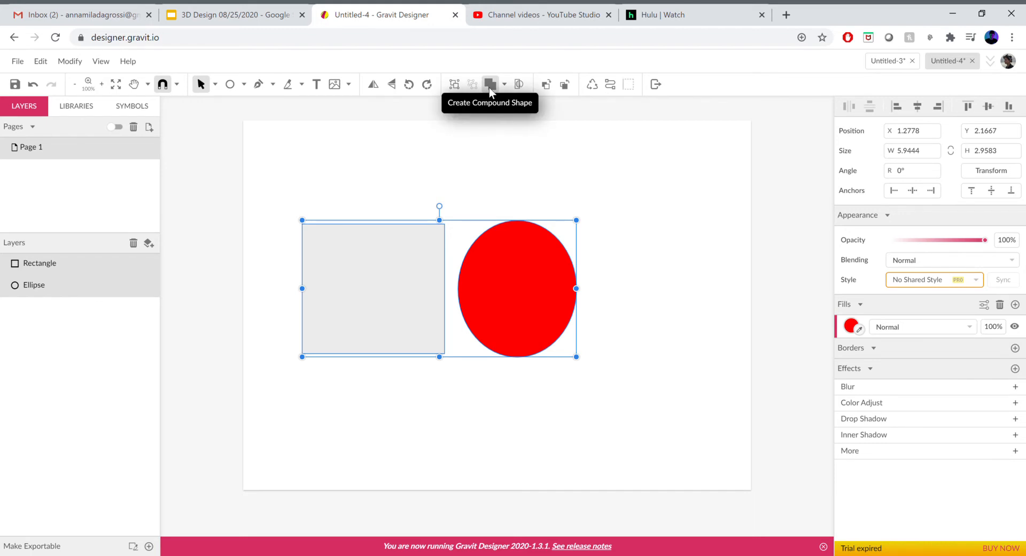
{"action": "left_click", "coordinate": [534, 183]}
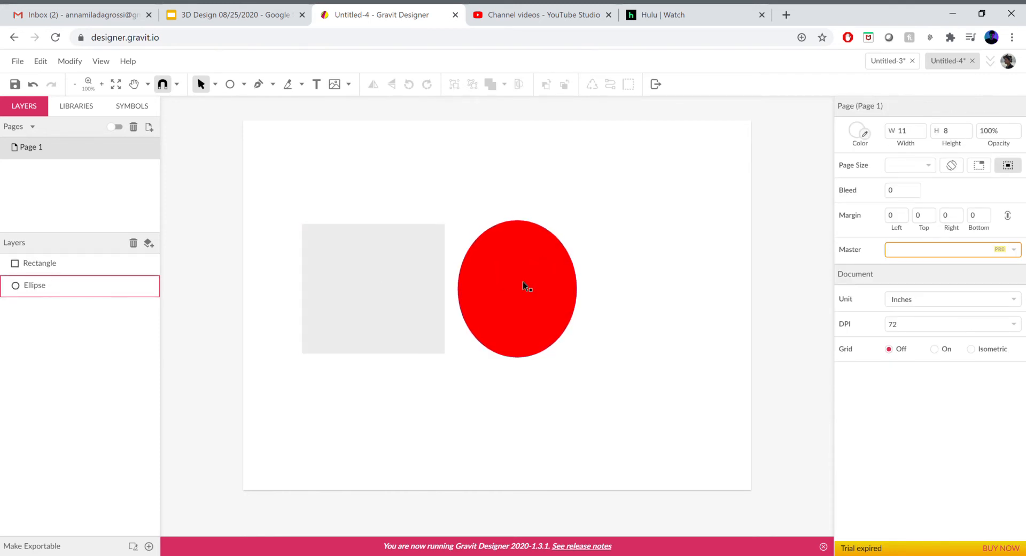
Move the ellipse over the rectangle's right edge at about X 2.93 and merge the two shapes with Union
{"action": "left_click_drag", "start_coordinate": [553, 287], "coordinate": [437, 287]}
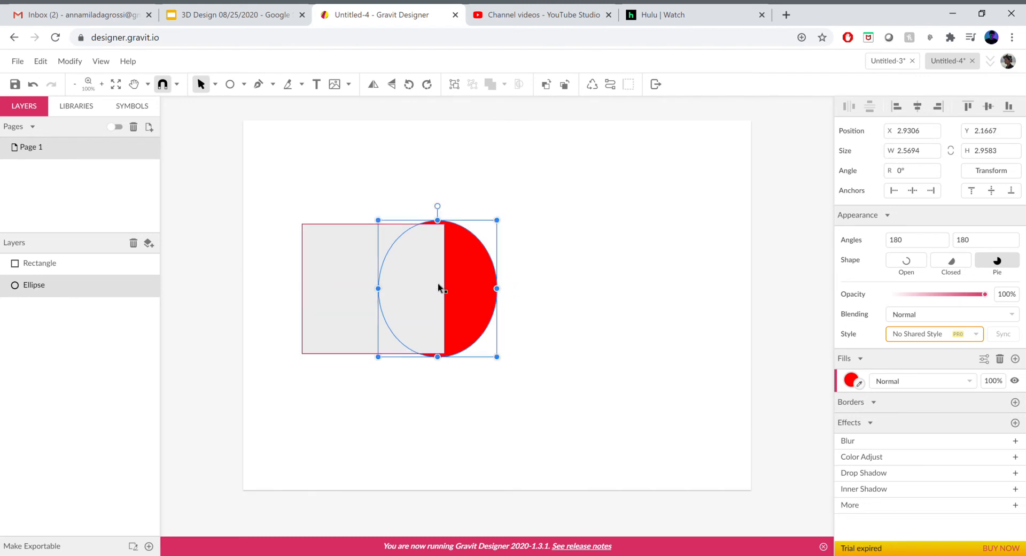
{"action": "left_click", "coordinate": [572, 283]}
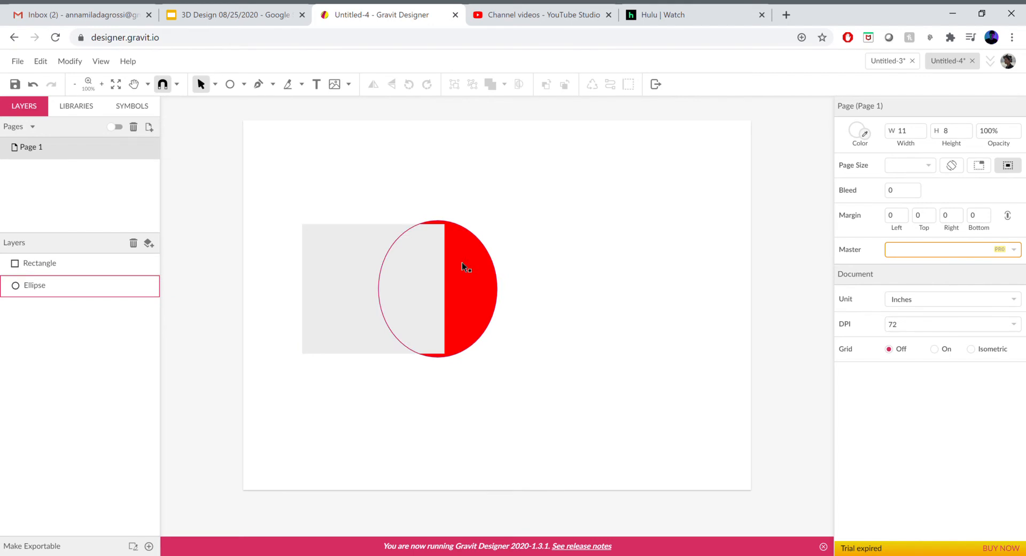
{"action": "left_click_drag", "start_coordinate": [347, 189], "coordinate": [542, 407]}
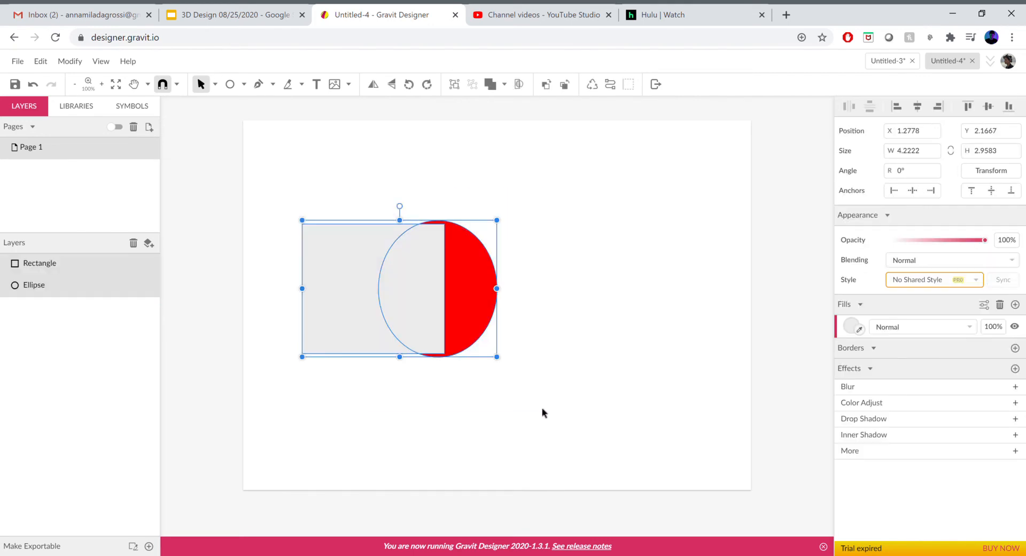
{"action": "left_click", "coordinate": [505, 86]}
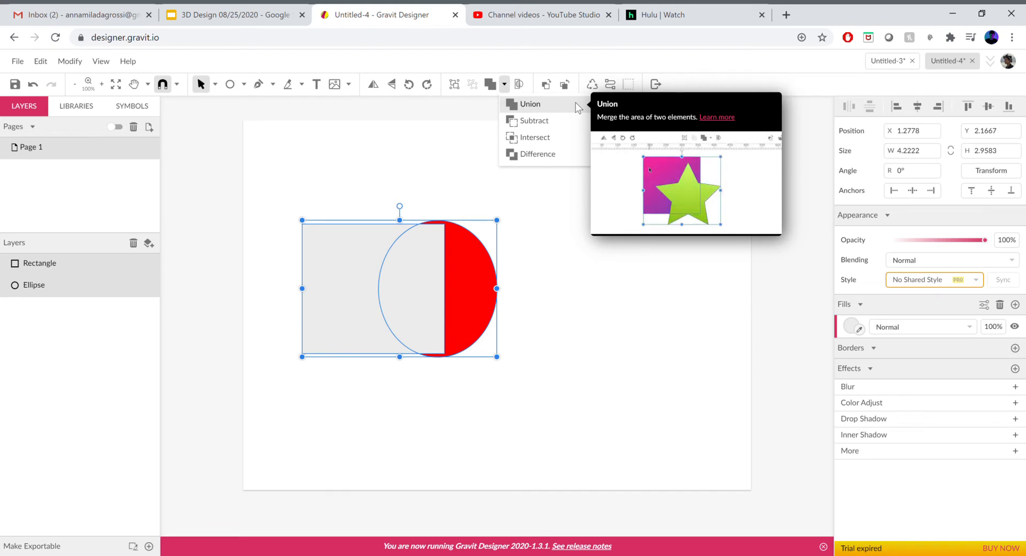
{"action": "left_click", "coordinate": [513, 105]}
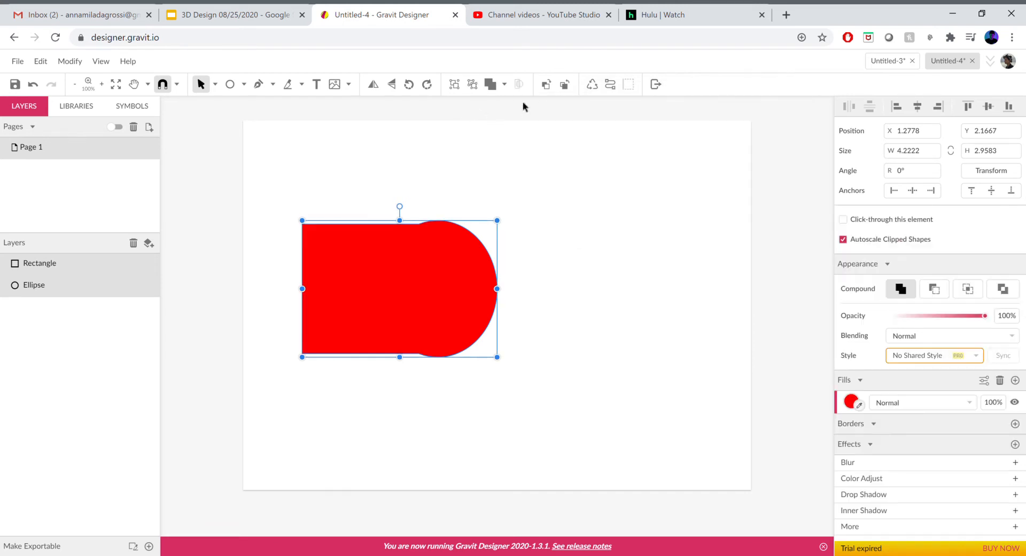
{"action": "left_click", "coordinate": [580, 301]}
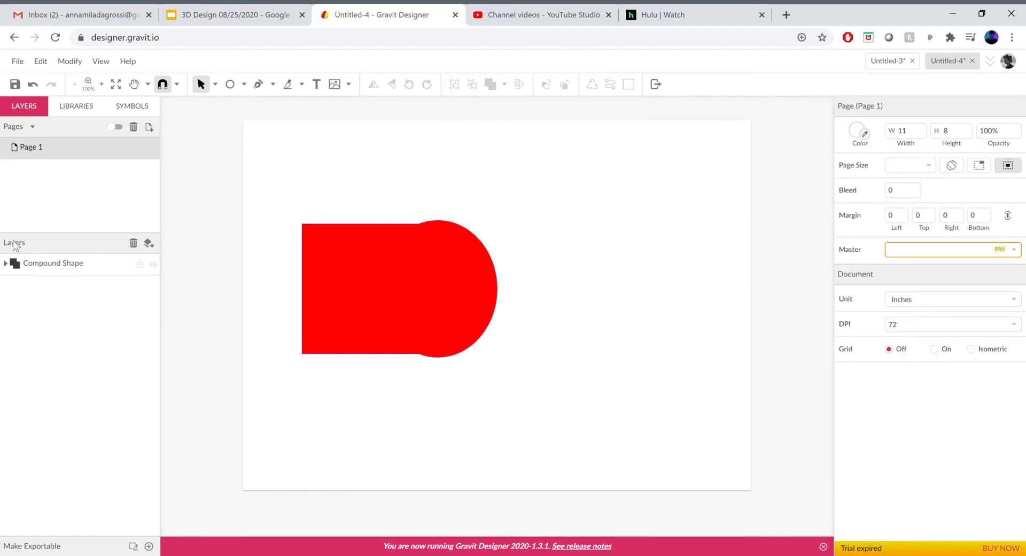
Expand the Compound Shape layer and move the whole compound shape to about X 3.18, Y 2.75
{"action": "left_click", "coordinate": [6, 263]}
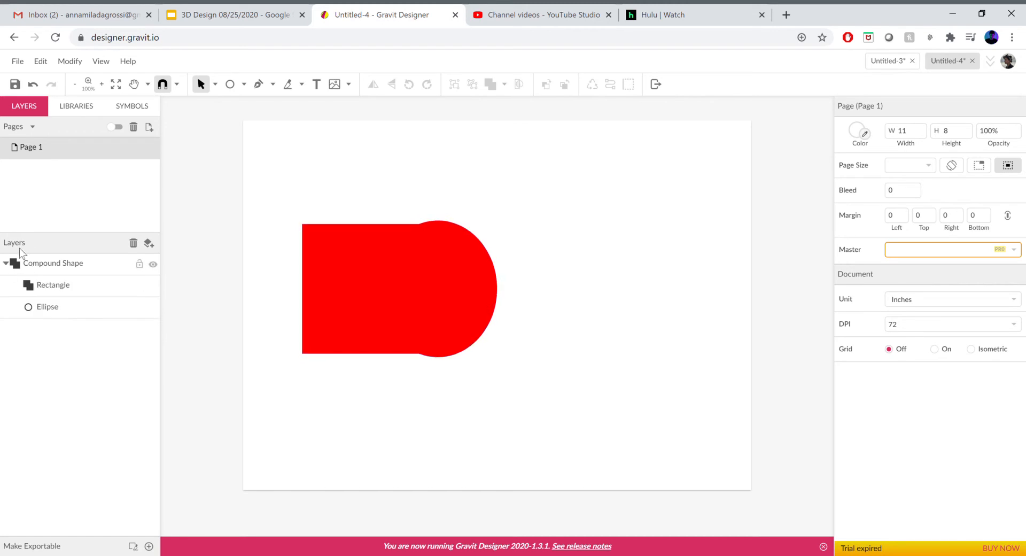
{"action": "left_click", "coordinate": [65, 271]}
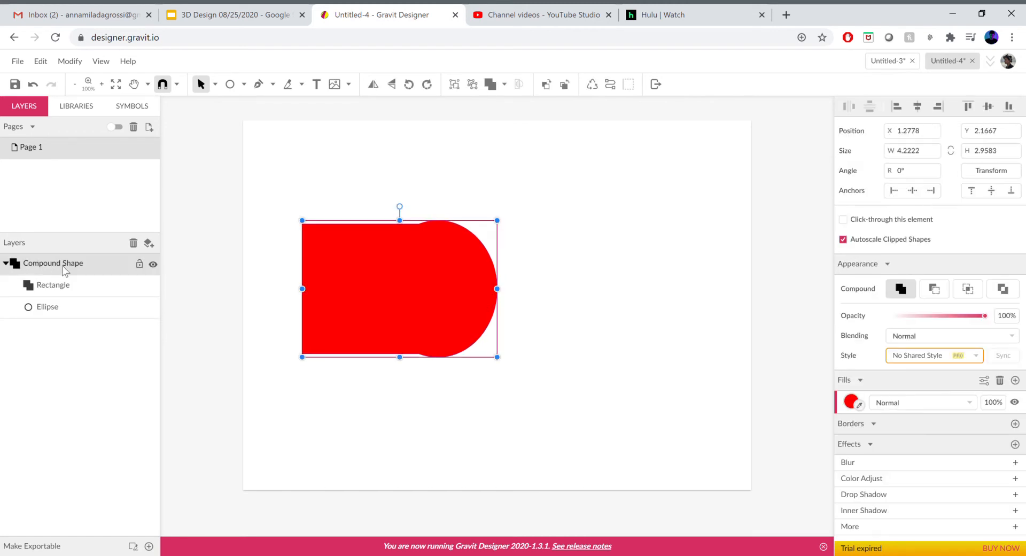
{"action": "left_click_drag", "start_coordinate": [442, 292], "coordinate": [511, 305]}
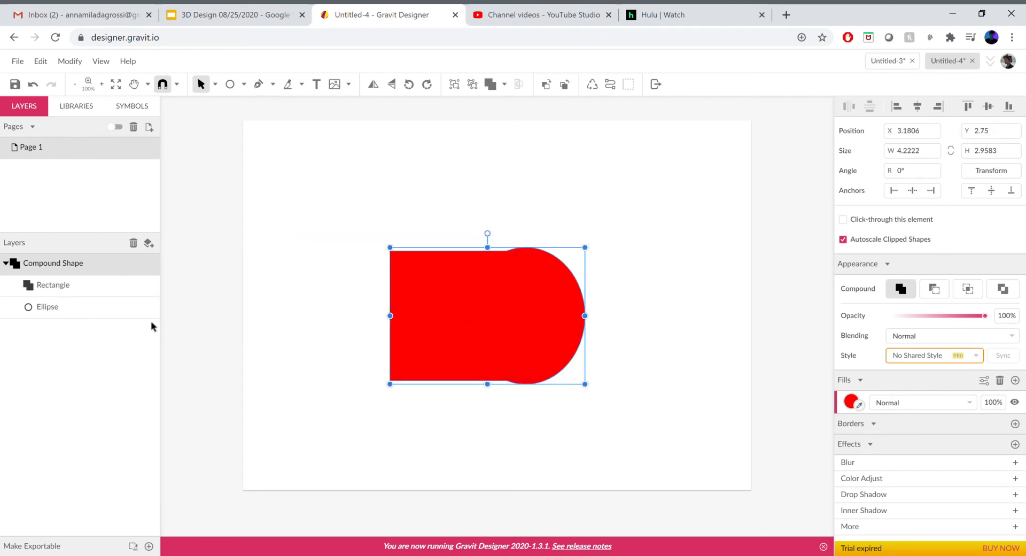
Reduce the rectangle inside the compound shape to about 1.81 in high and move it left to about X 2.74
{"action": "left_click", "coordinate": [61, 307]}
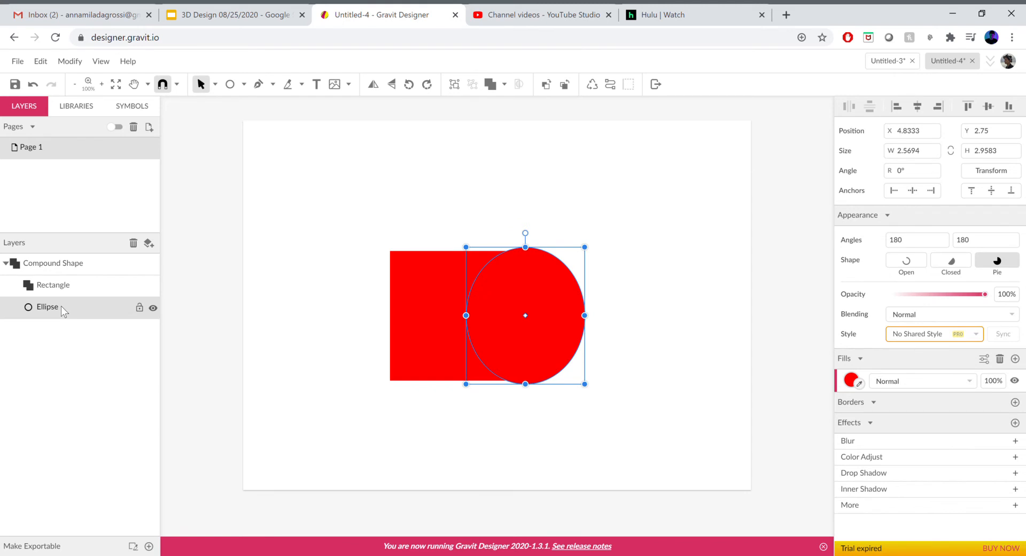
{"action": "left_click", "coordinate": [58, 280]}
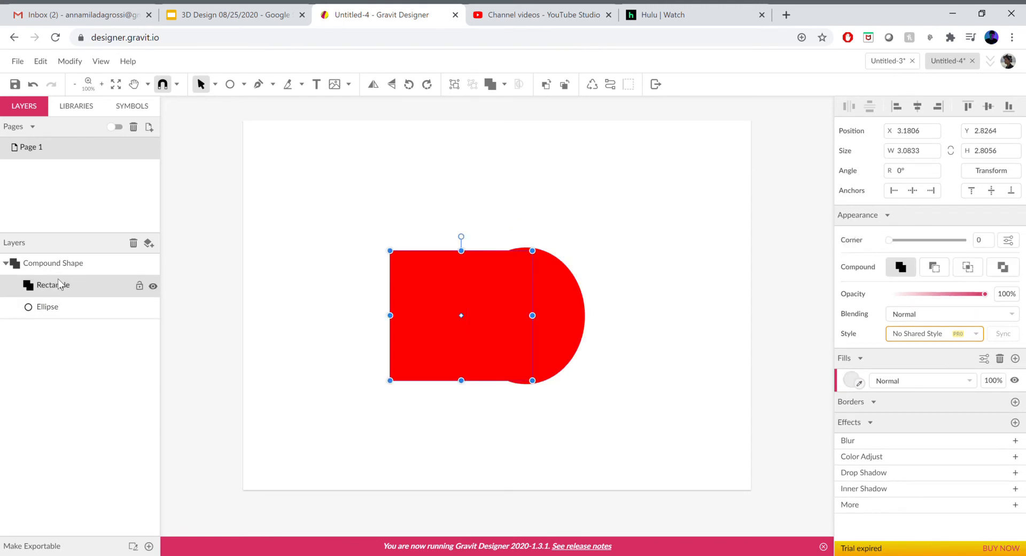
{"action": "left_click", "coordinate": [75, 313]}
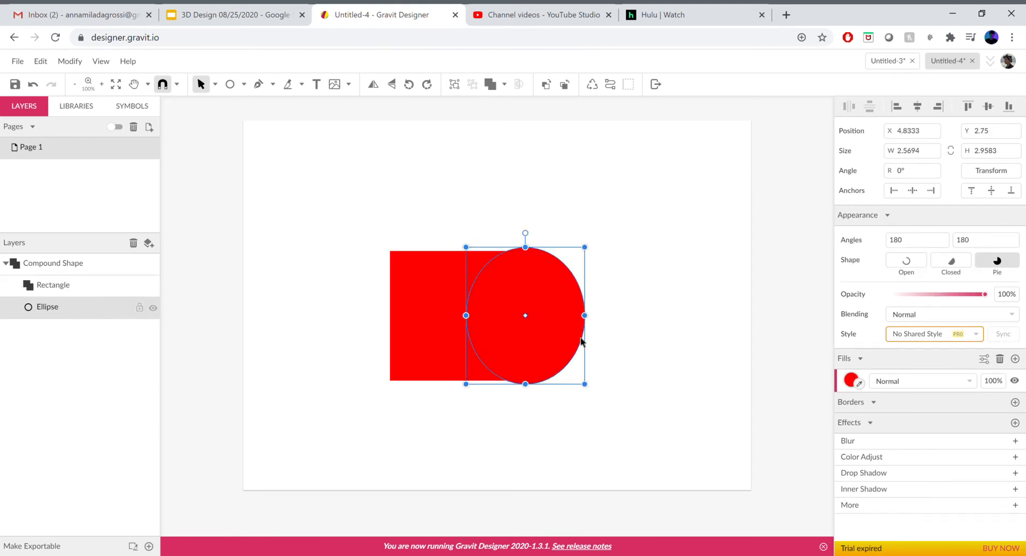
{"action": "mouse_move", "coordinate": [408, 289]}
{"action": "left_mouse_down"}
{"action": "mouse_move", "coordinate": [465, 293]}
{"action": "mouse_move", "coordinate": [408, 291]}
{"action": "left_mouse_up"}
{"action": "left_click_drag", "start_coordinate": [457, 255], "coordinate": [456, 274]}
{"action": "left_click_drag", "start_coordinate": [456, 381], "coordinate": [427, 338]}
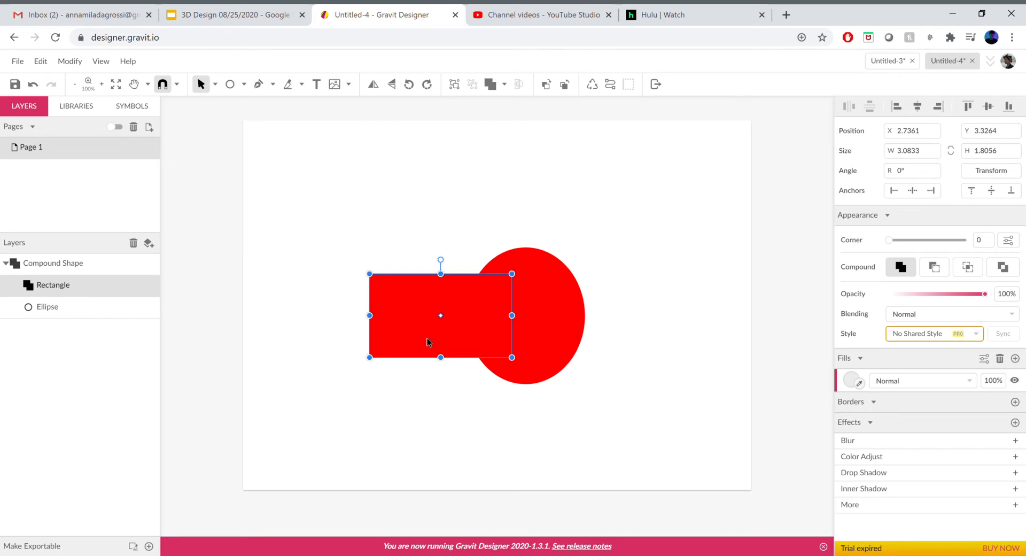
{"action": "left_click", "coordinate": [599, 324]}
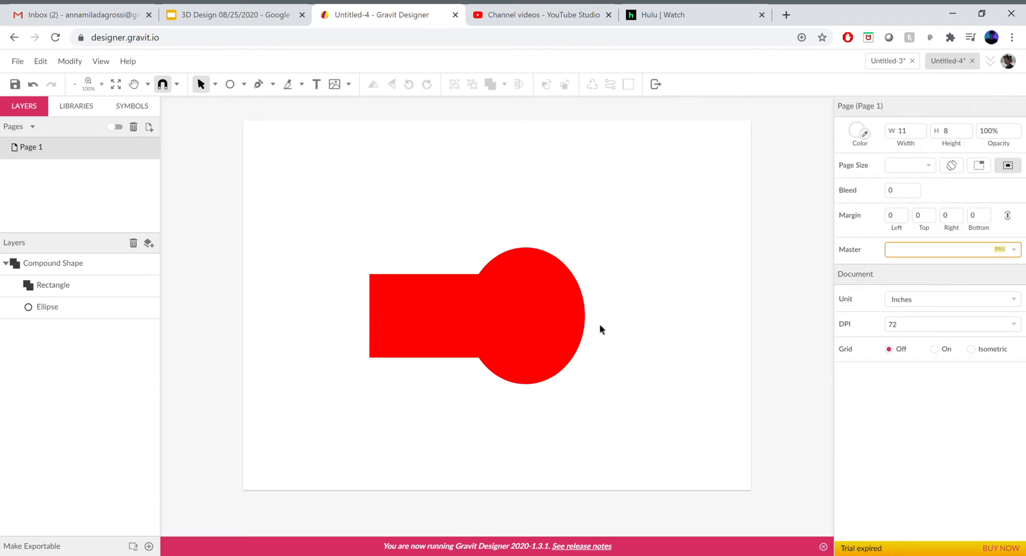
Narrow the ellipse inside the compound shape from its left side to about 2.13 in wide
{"action": "left_click", "coordinate": [47, 307]}
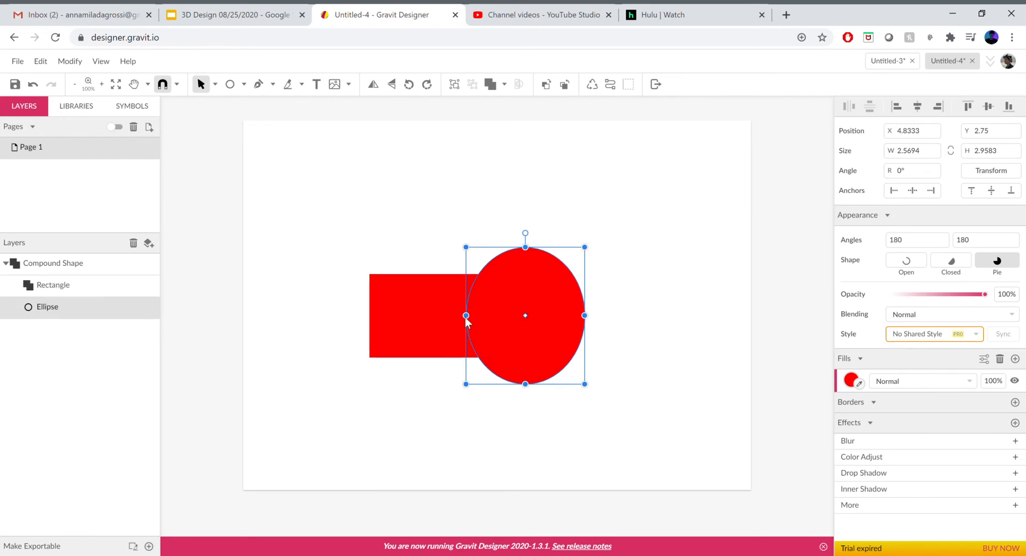
{"action": "left_click_drag", "start_coordinate": [467, 315], "coordinate": [487, 314]}
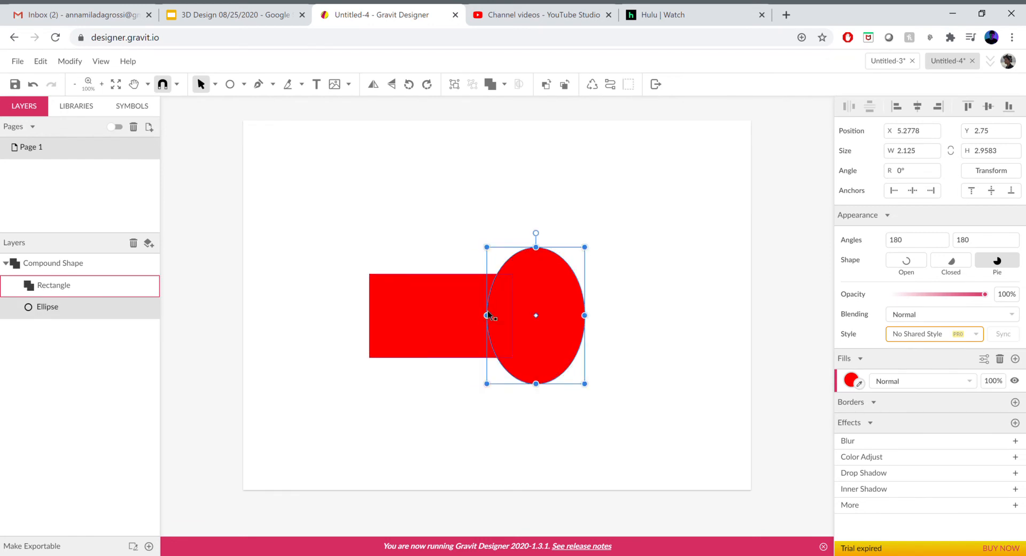
{"action": "left_click", "coordinate": [652, 312]}
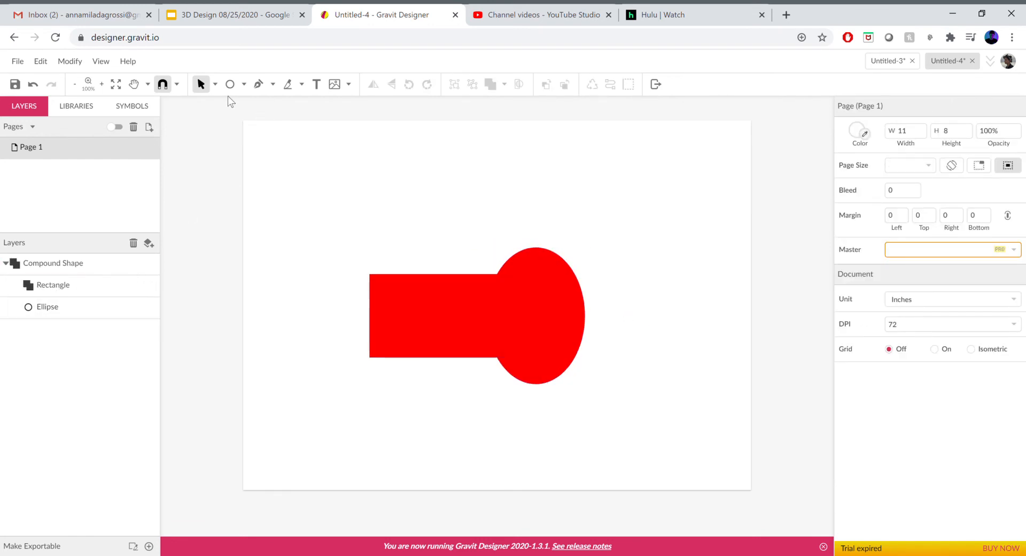
Enlarge the whole compound shape from its upper-left corner to about 6.32 by 4.13 in
{"action": "left_click", "coordinate": [370, 275]}
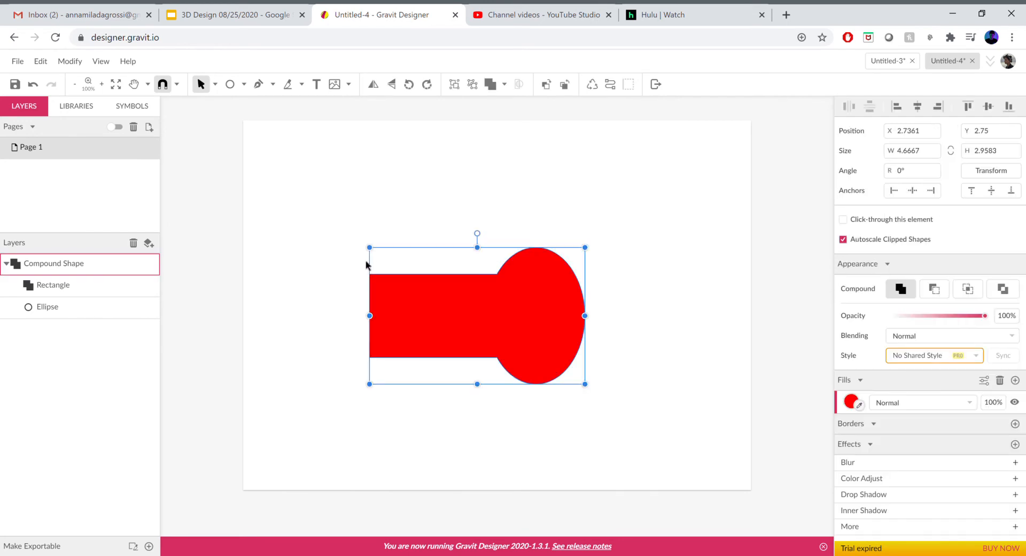
{"action": "left_click_drag", "start_coordinate": [370, 249], "coordinate": [293, 193]}
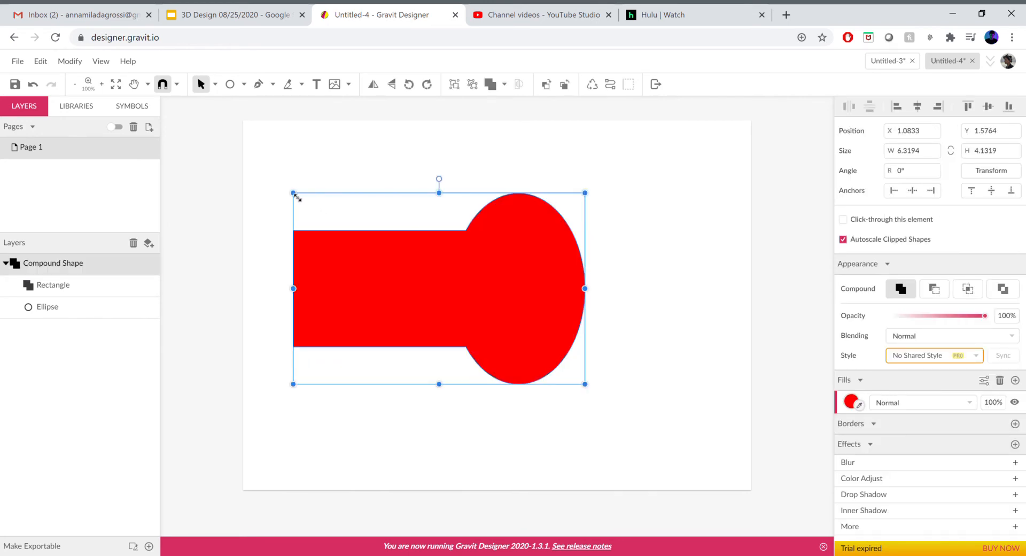
Switch to the Subselect tool and shift the ellipse inside the red compound shape slightly to the left
{"action": "left_click", "coordinate": [214, 87]}
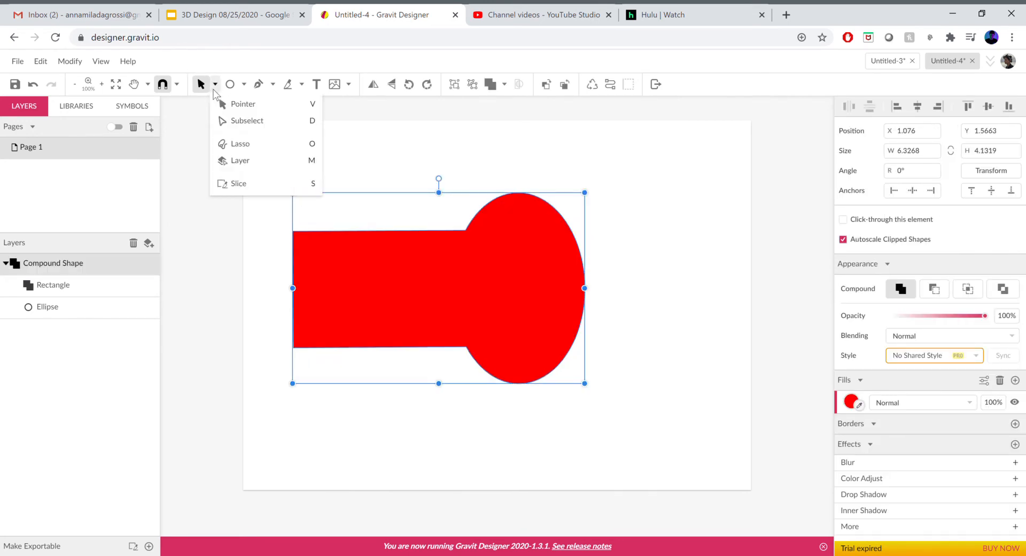
{"action": "left_click", "coordinate": [236, 106]}
{"action": "left_click", "coordinate": [50, 270]}
{"action": "left_click", "coordinate": [342, 305]}
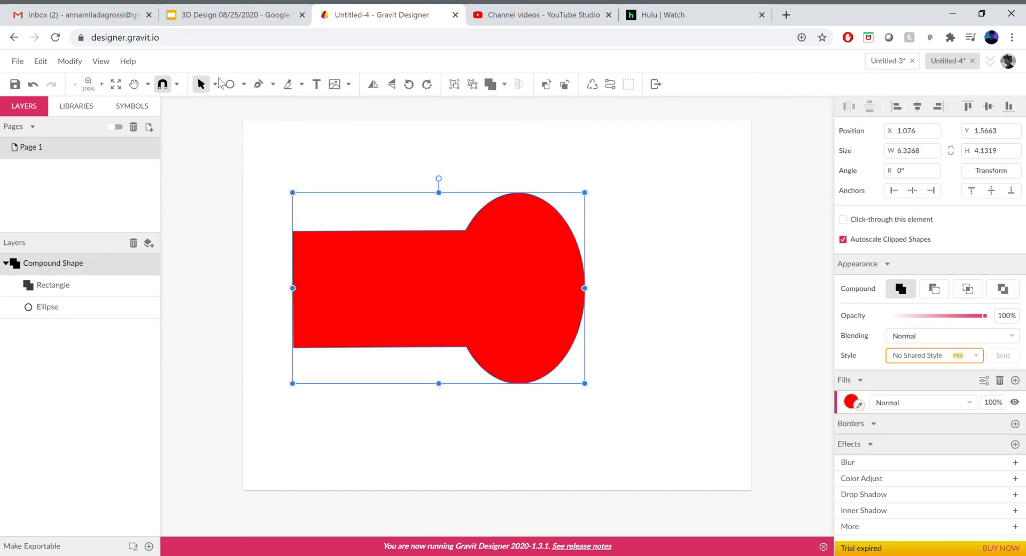
{"action": "left_click", "coordinate": [215, 84]}
{"action": "left_click", "coordinate": [239, 126]}
{"action": "mouse_move", "coordinate": [527, 278]}
{"action": "left_mouse_down"}
{"action": "mouse_move", "coordinate": [517, 291]}
{"action": "mouse_move", "coordinate": [543, 286]}
{"action": "mouse_move", "coordinate": [513, 292]}
{"action": "left_mouse_up"}
{"action": "left_click", "coordinate": [672, 325]}
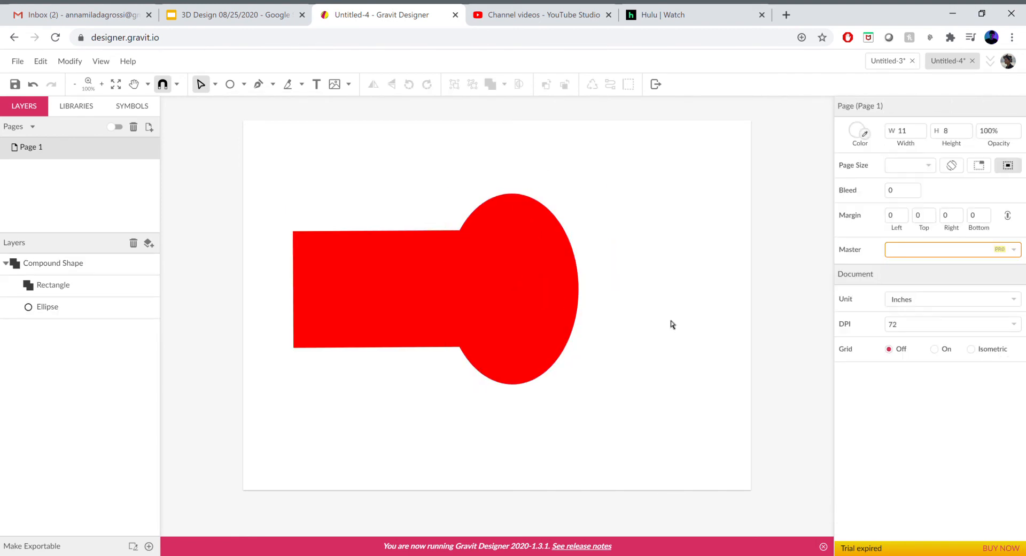
Delete the red compound shape and draw a rectangle about 2.68 by 3.26 in on the left half of the page
{"action": "left_click_drag", "start_coordinate": [257, 153], "coordinate": [631, 445]}
{"action": "key", "text": "Delete"}
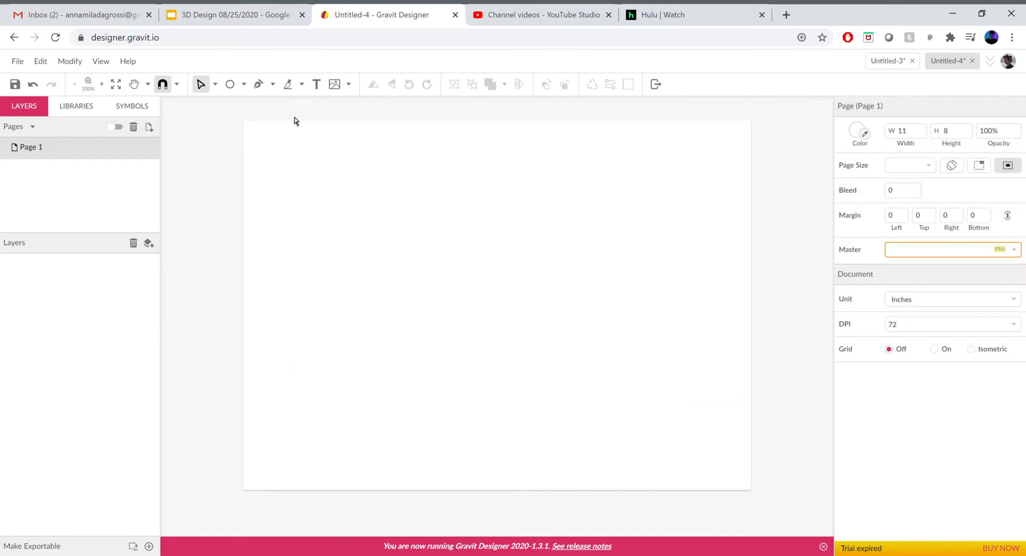
{"action": "left_click", "coordinate": [244, 84]}
{"action": "left_click", "coordinate": [277, 119]}
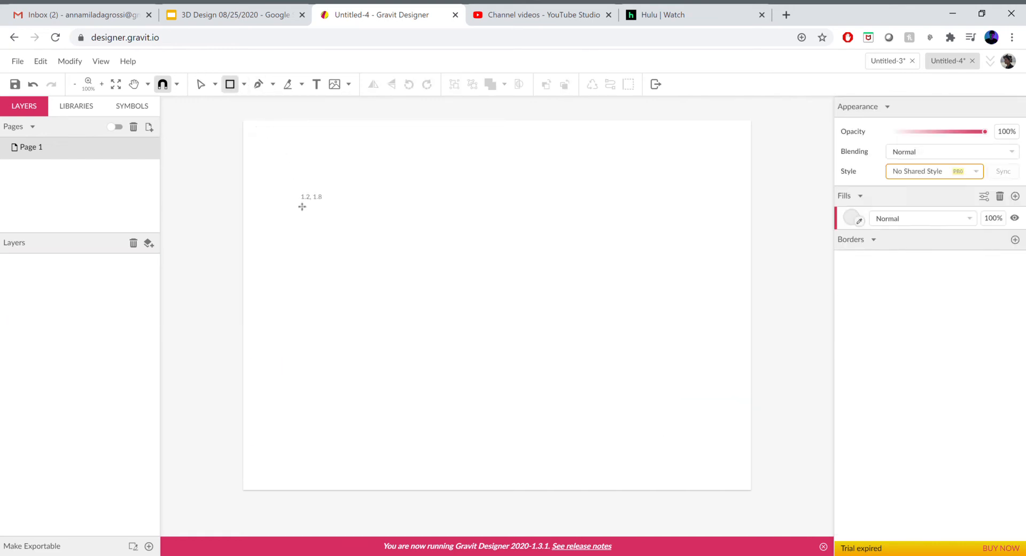
{"action": "left_click_drag", "start_coordinate": [297, 202], "coordinate": [421, 353]}
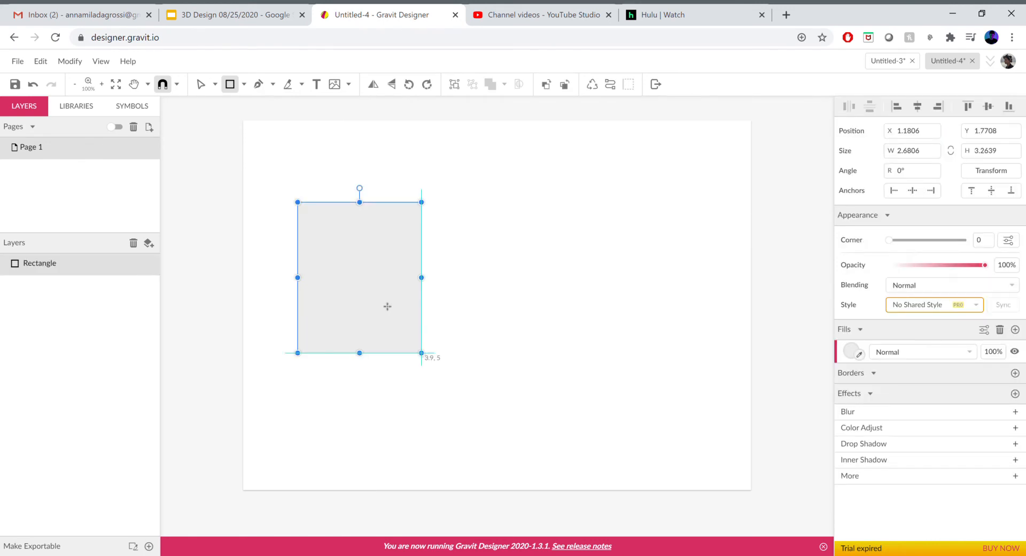
Draw an ellipse about 3.43 by 3.15 in and move it over the rectangle's right part, to about X 2.42, Y 1.83
{"action": "left_click", "coordinate": [244, 84]}
{"action": "left_click", "coordinate": [273, 137]}
{"action": "left_click_drag", "start_coordinate": [594, 210], "coordinate": [436, 356]}
{"action": "left_click", "coordinate": [670, 335]}
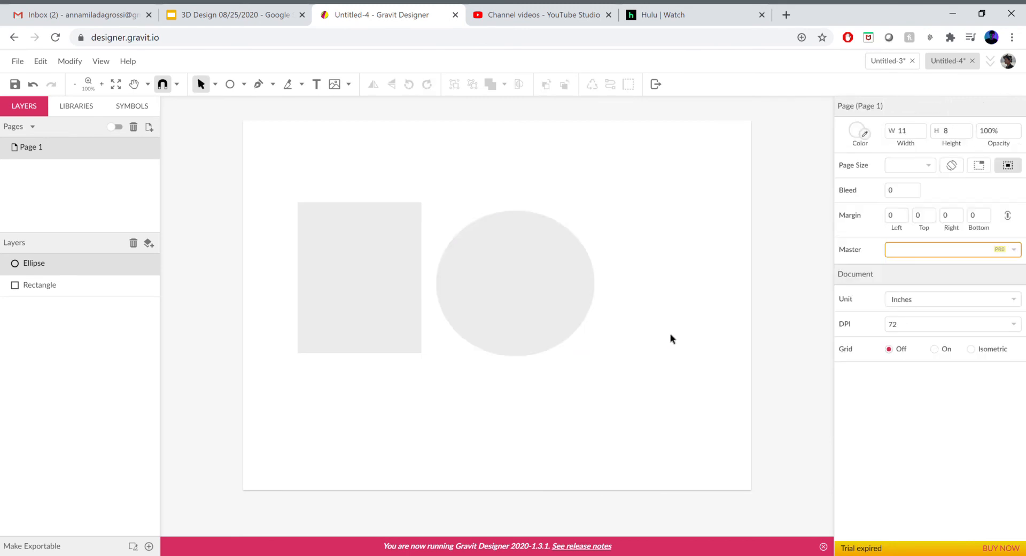
{"action": "left_click_drag", "start_coordinate": [495, 239], "coordinate": [456, 250]}
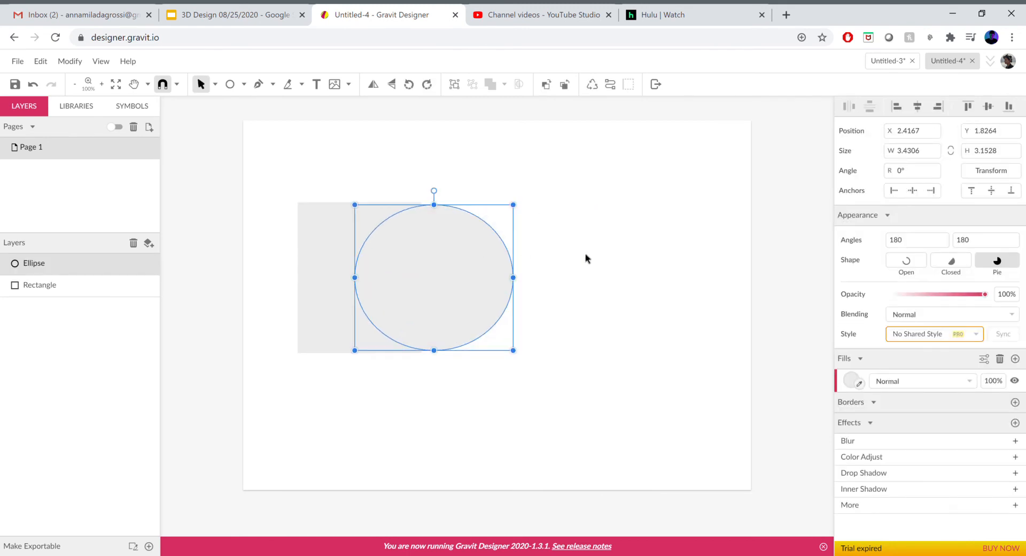
{"action": "left_click", "coordinate": [622, 256]}
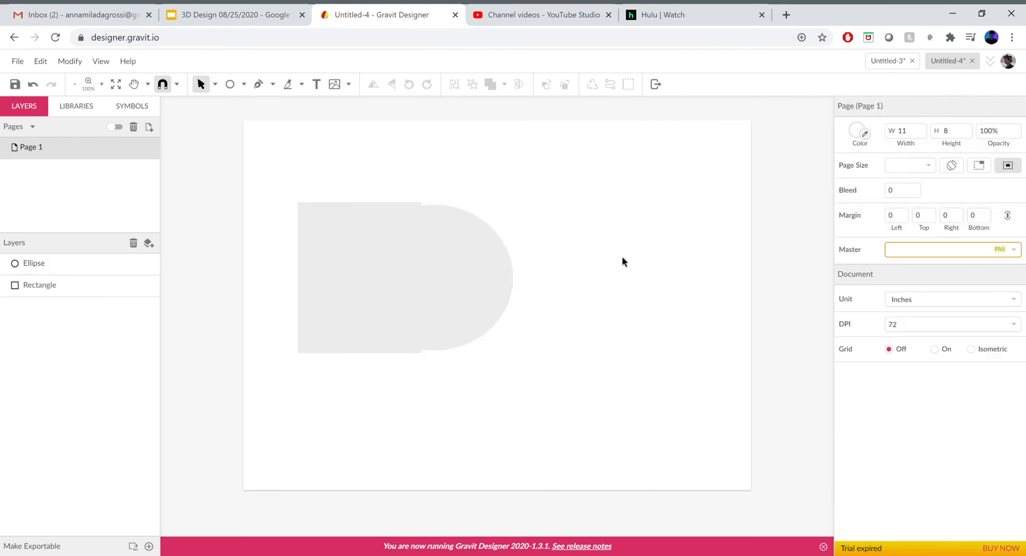
Select both the ellipse and the rectangle and combine them with the Subtract operation
{"action": "left_click", "coordinate": [45, 264]}
{"action": "left_click", "coordinate": [553, 205]}
{"action": "left_click_drag", "start_coordinate": [565, 179], "coordinate": [270, 384]}
{"action": "left_click_drag", "start_coordinate": [534, 85], "coordinate": [501, 85]}
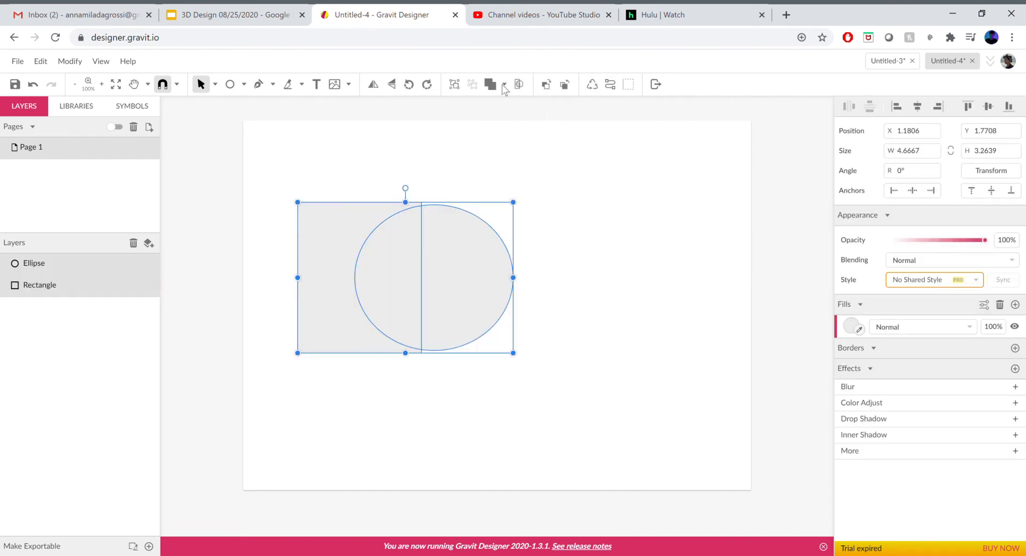
{"action": "left_click", "coordinate": [503, 84]}
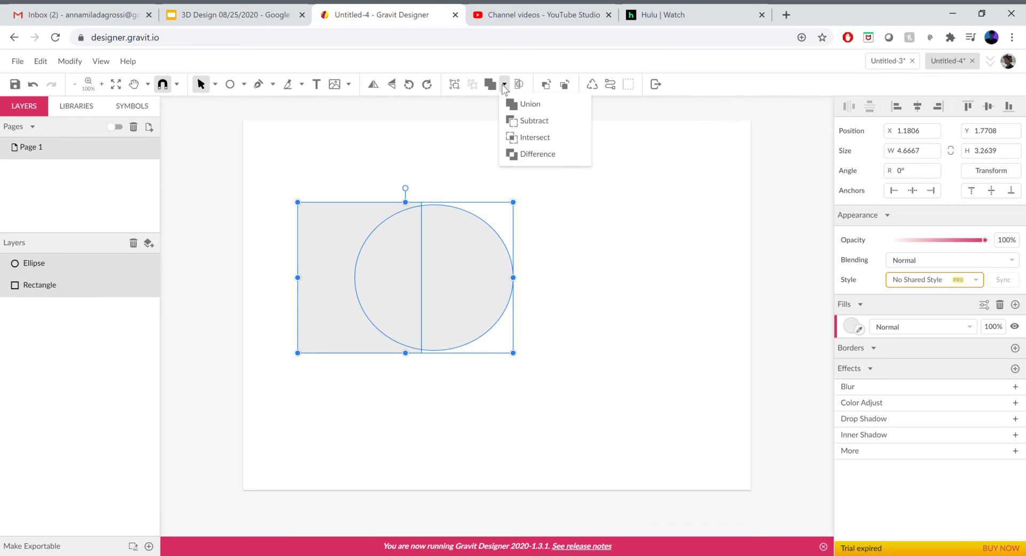
{"action": "left_click", "coordinate": [526, 119]}
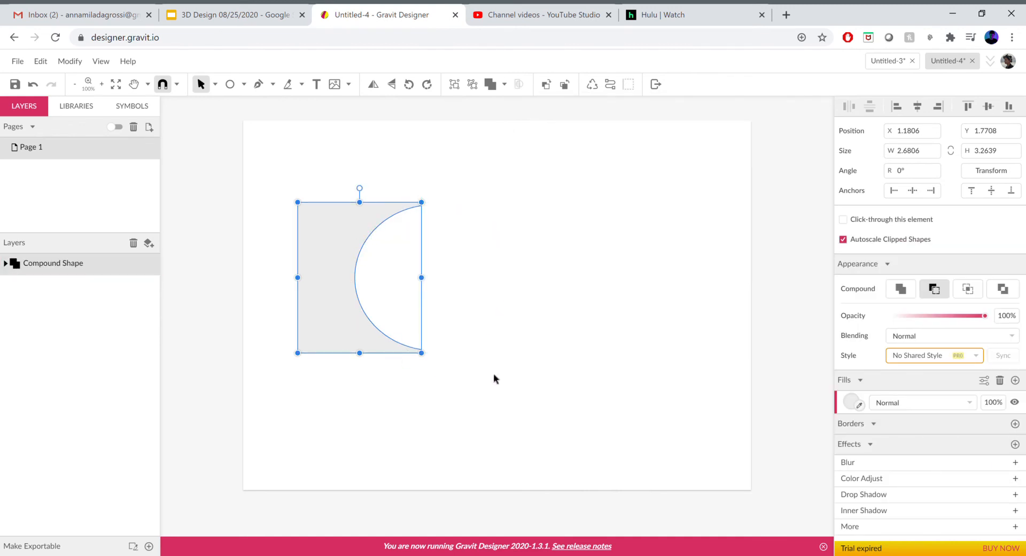
Expand the compound shape's layer and enlarge its inner ellipse leftward and to the rectangle's height, about 3.97 by 3.26 in
{"action": "left_click", "coordinate": [437, 210]}
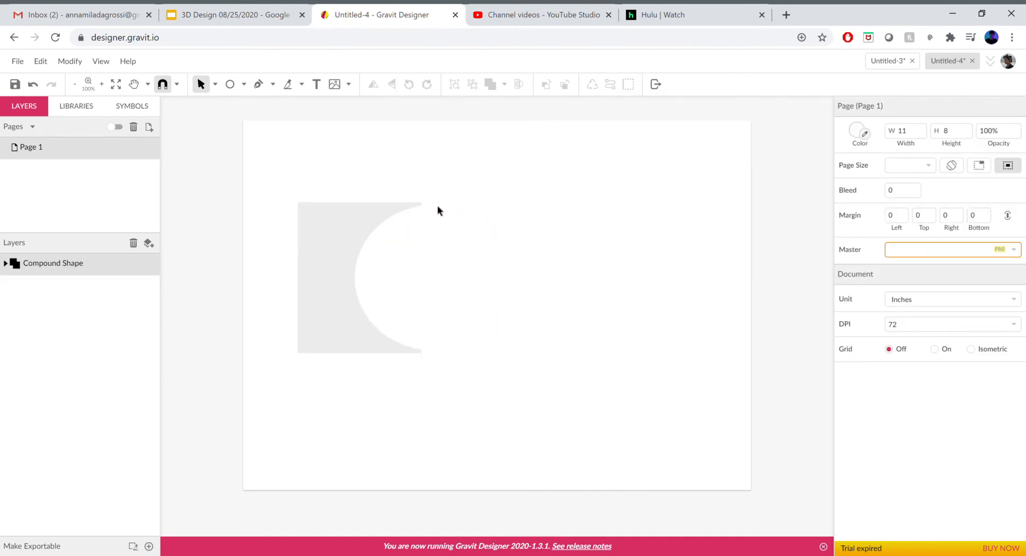
{"action": "left_click", "coordinate": [6, 262]}
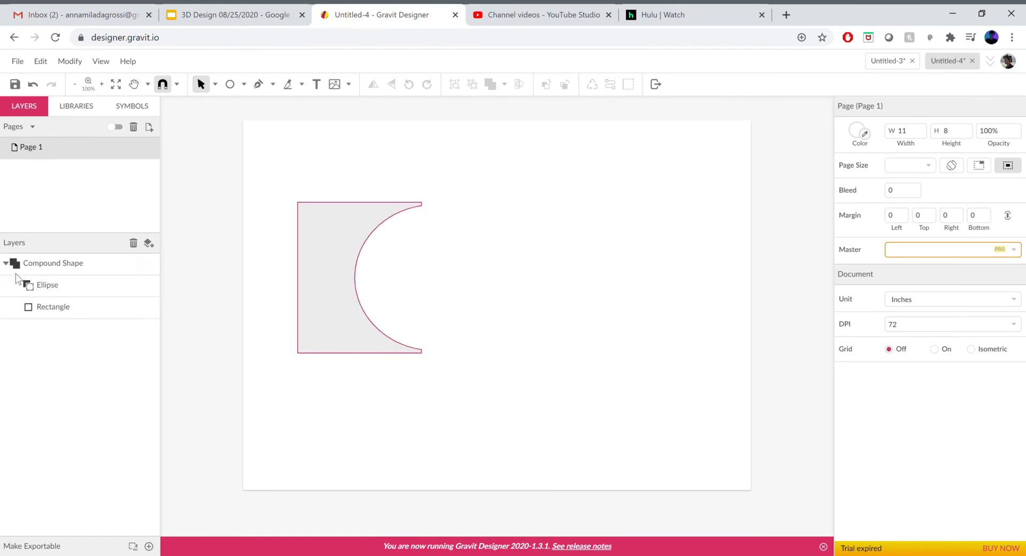
{"action": "left_click", "coordinate": [47, 288]}
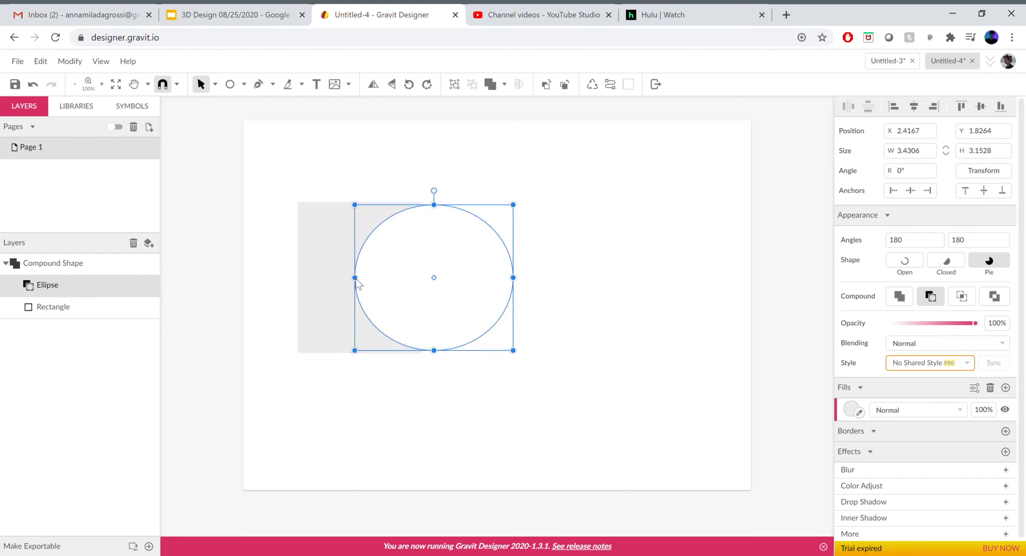
{"action": "left_click_drag", "start_coordinate": [354, 278], "coordinate": [330, 277]}
{"action": "left_click_drag", "start_coordinate": [421, 204], "coordinate": [423, 207]}
{"action": "left_click_drag", "start_coordinate": [422, 353], "coordinate": [422, 357]}
{"action": "left_click", "coordinate": [495, 422]}
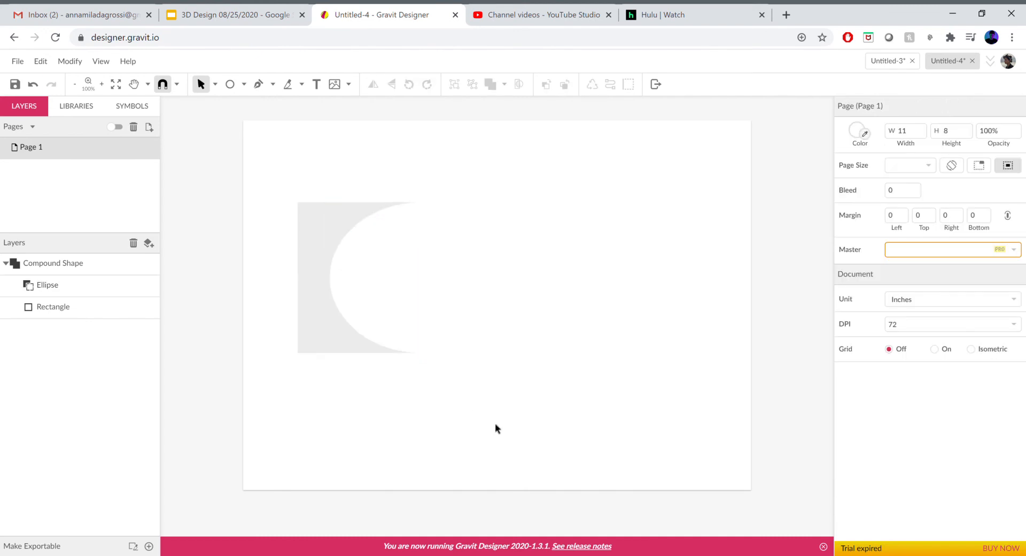
Move the subtracted shape to the page's upper-left corner and draw a rectangle about 2.35 by 2.49 in below it
{"action": "left_click_drag", "start_coordinate": [298, 214], "coordinate": [277, 180]}
{"action": "left_click", "coordinate": [487, 292]}
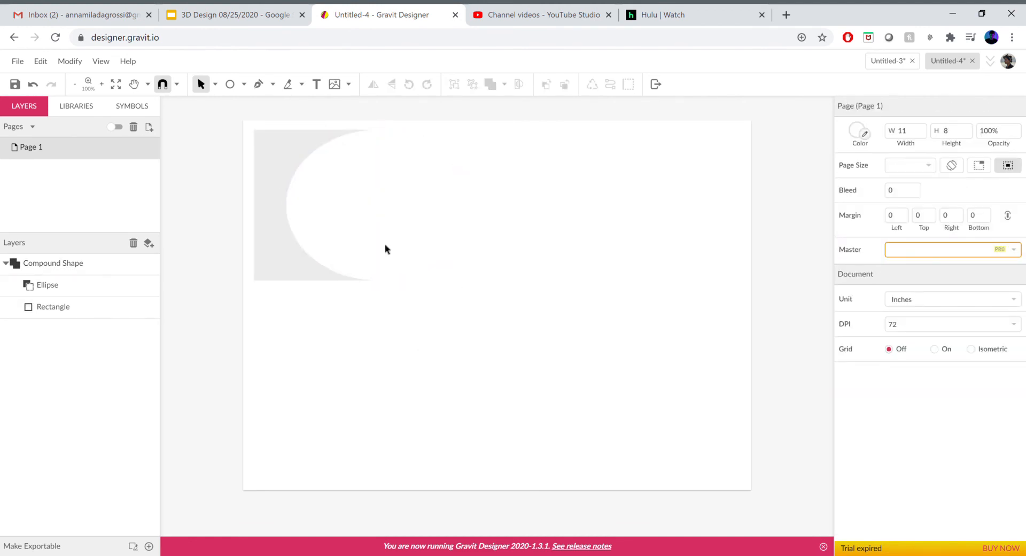
{"action": "left_click", "coordinate": [243, 85]}
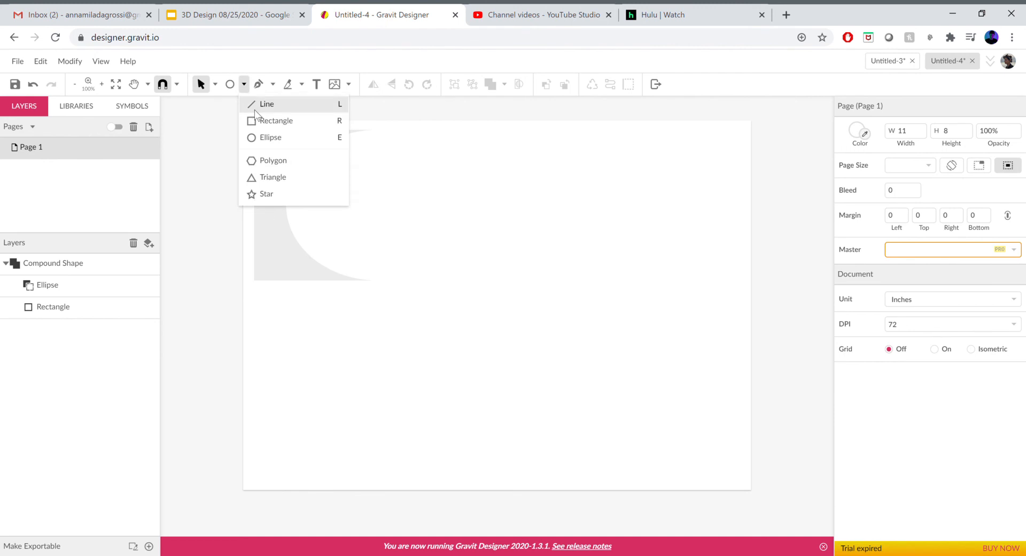
{"action": "left_click", "coordinate": [256, 119]}
{"action": "left_click_drag", "start_coordinate": [377, 464], "coordinate": [391, 471]}
{"action": "key", "text": "v"}
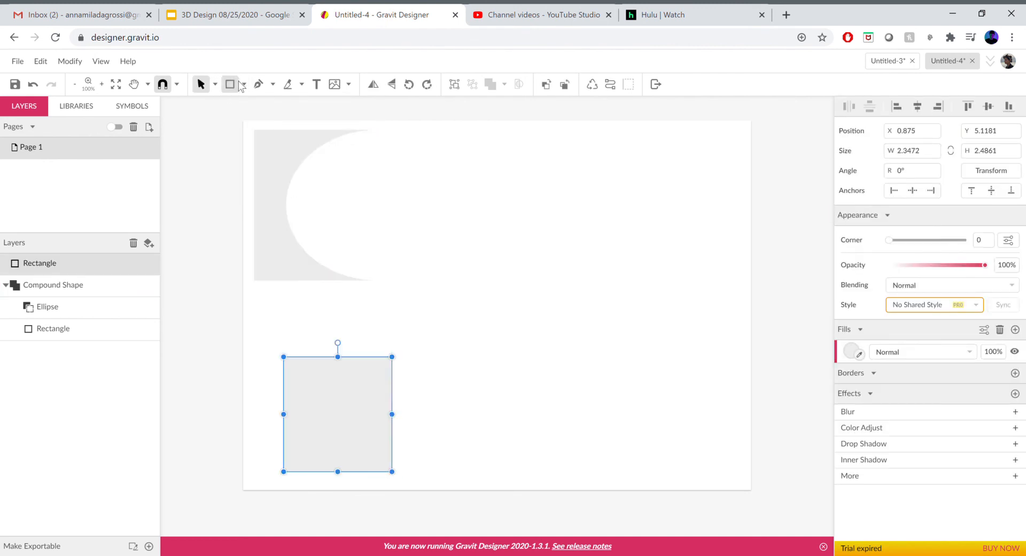
Draw an ellipse about 2.6 in high beside the new rectangle and move it over the rectangle's right part
{"action": "left_click", "coordinate": [242, 84]}
{"action": "left_click", "coordinate": [278, 136]}
{"action": "left_click_drag", "start_coordinate": [520, 338], "coordinate": [407, 458]}
{"action": "left_click", "coordinate": [533, 425]}
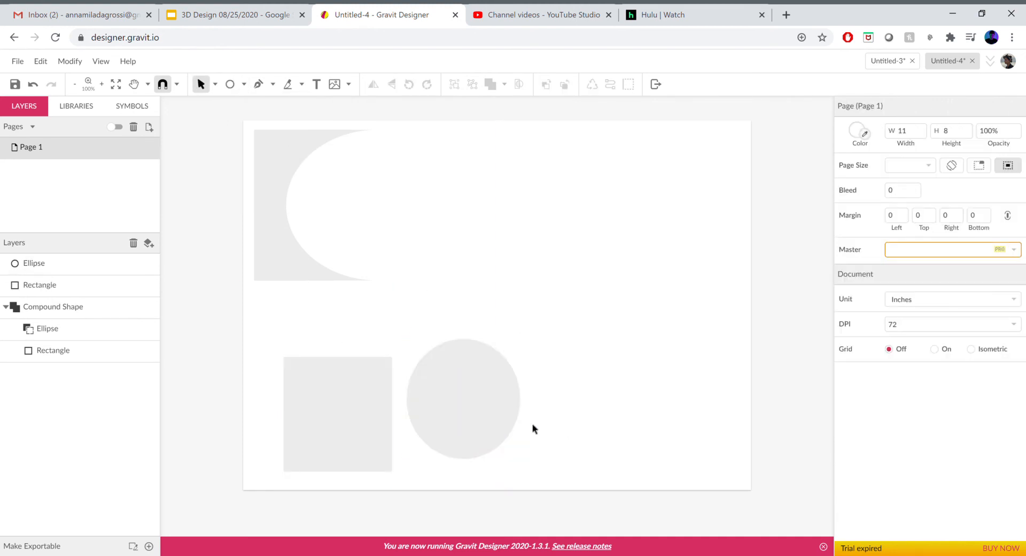
{"action": "left_click_drag", "start_coordinate": [422, 408], "coordinate": [366, 417]}
{"action": "left_click", "coordinate": [265, 369]}
Select the lower rectangle and ellipse together and combine them with the Intersect operation
{"action": "left_click_drag", "start_coordinate": [262, 342], "coordinate": [444, 483]}
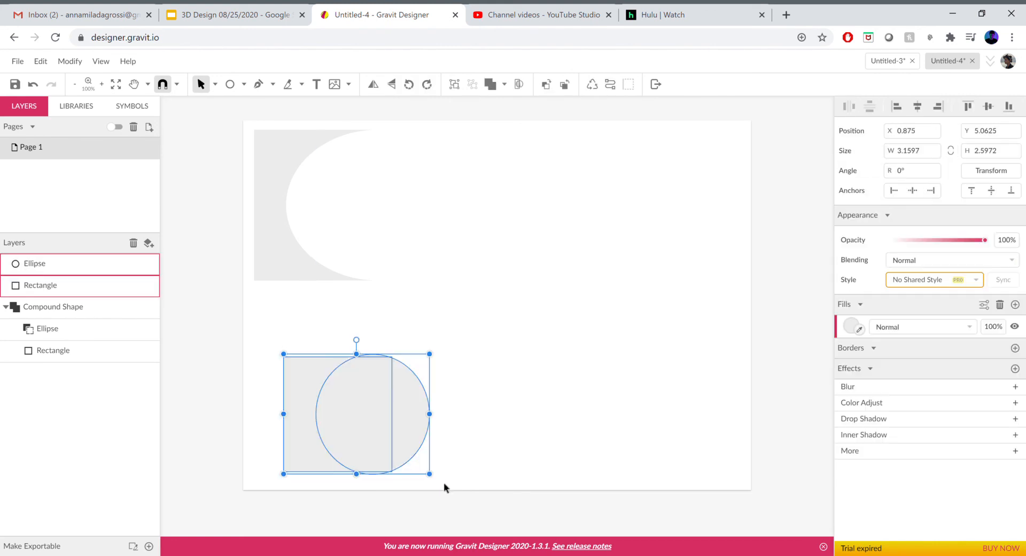
{"action": "left_click", "coordinate": [504, 84]}
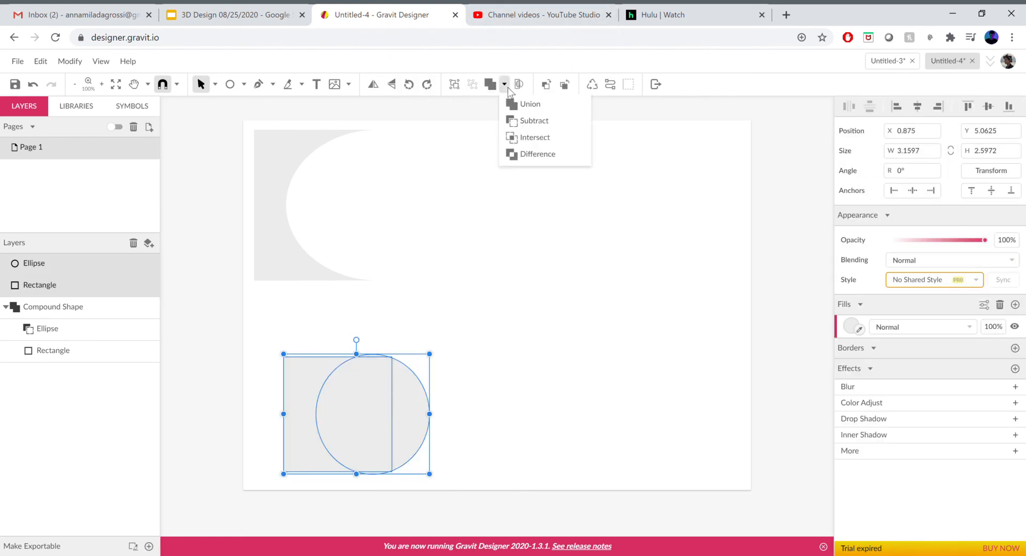
{"action": "left_click", "coordinate": [530, 137]}
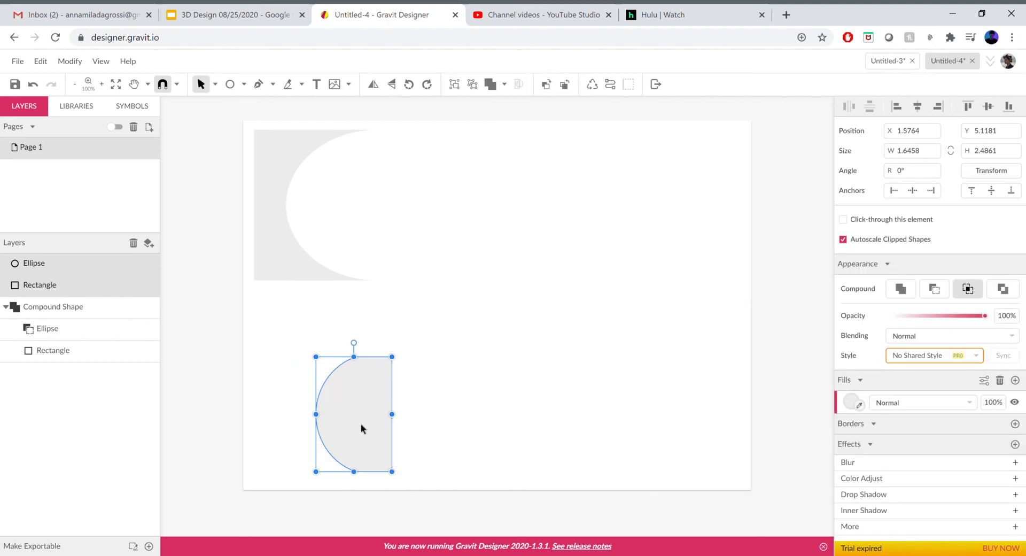
Expand the intersected compound shape's layer and move the whole shape up and left, just below the subtracted shape
{"action": "left_click", "coordinate": [300, 361]}
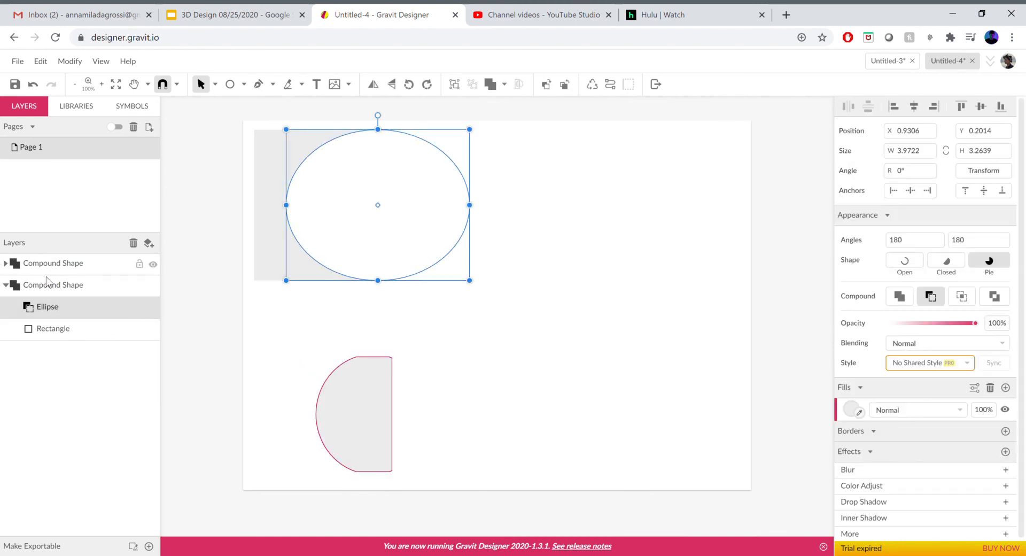
{"action": "left_click", "coordinate": [5, 264]}
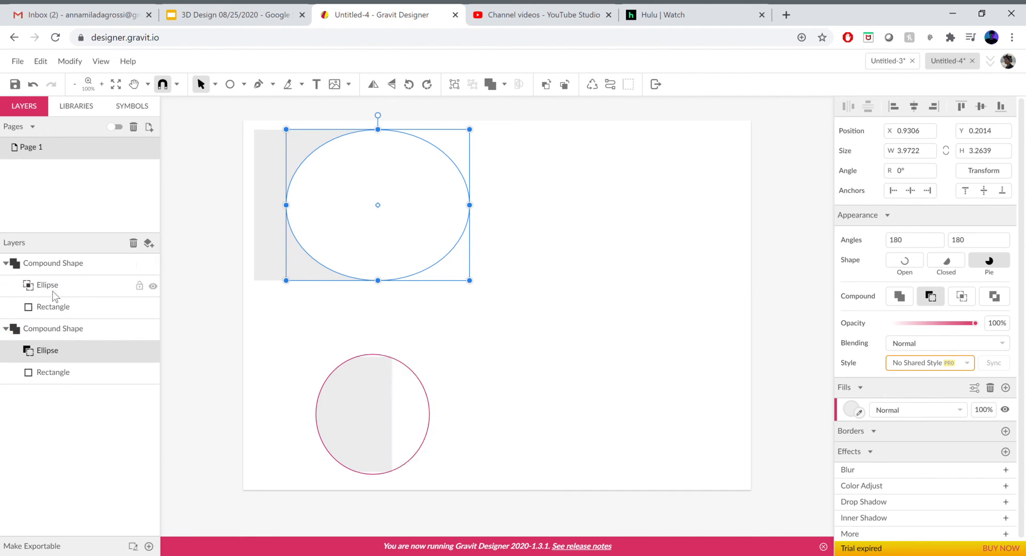
{"action": "left_click", "coordinate": [55, 312]}
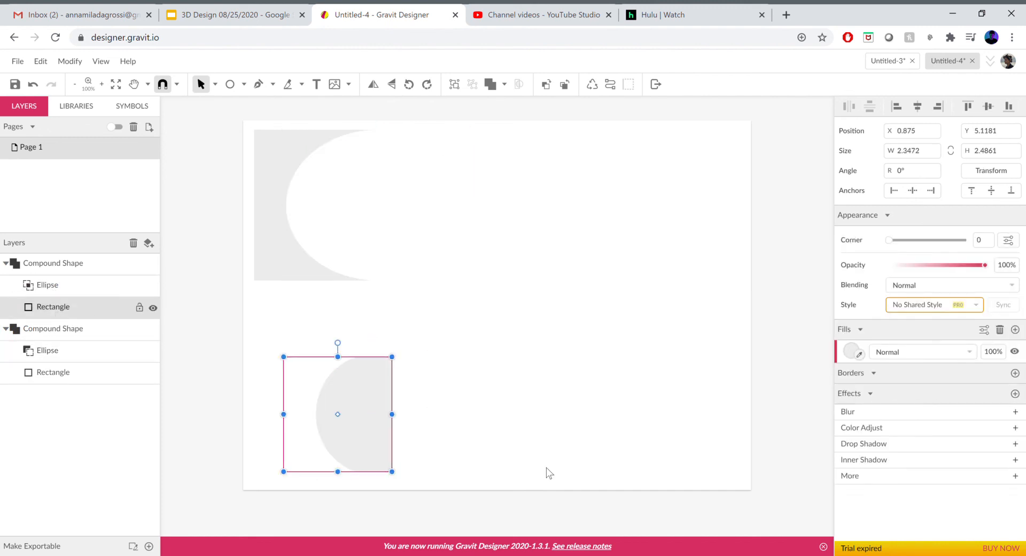
{"action": "left_click", "coordinate": [530, 446]}
{"action": "left_click_drag", "start_coordinate": [355, 416], "coordinate": [301, 360]}
{"action": "left_click", "coordinate": [508, 438]}
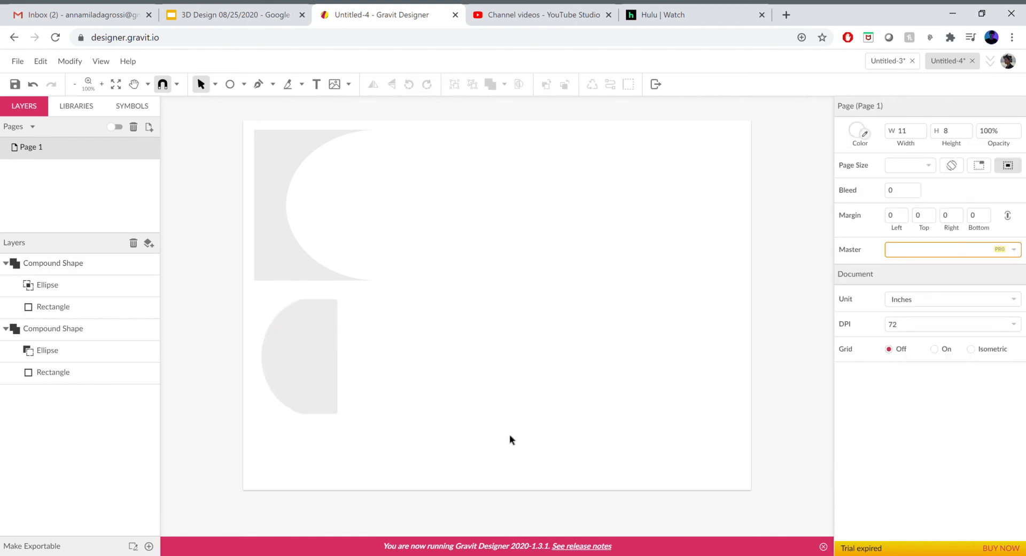
Draw a rectangle about 2.43 by 2.81 in at the page's lower middle and an ellipse about 3.78 by 2.99 in overlapping its right part
{"action": "left_click", "coordinate": [246, 84]}
{"action": "left_click", "coordinate": [262, 122]}
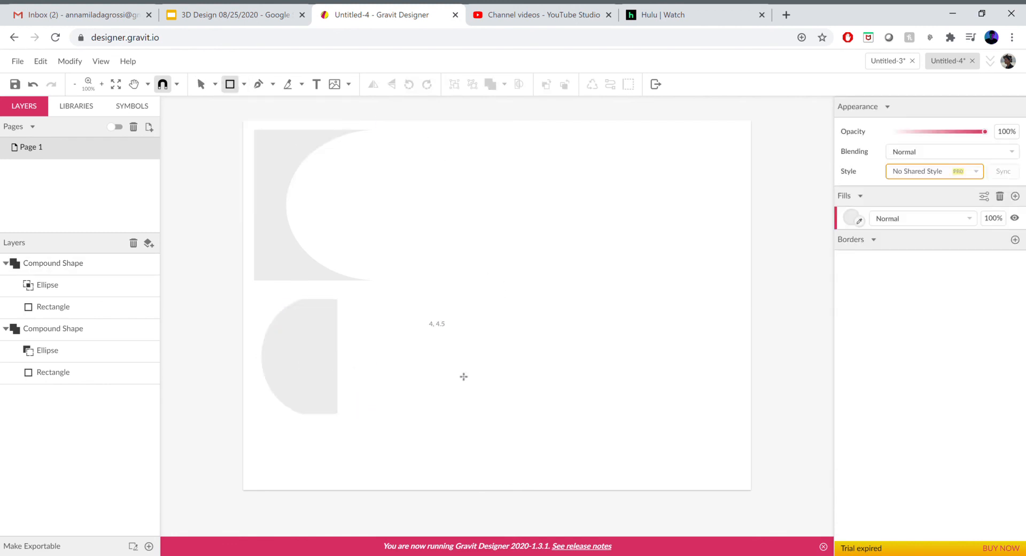
{"action": "left_click_drag", "start_coordinate": [426, 329], "coordinate": [538, 459]}
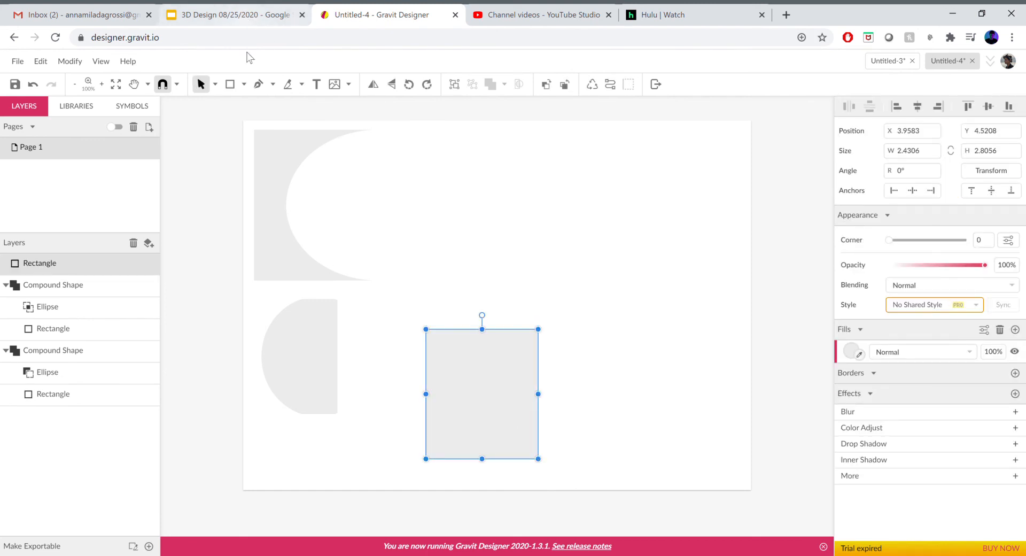
{"action": "left_click", "coordinate": [245, 85]}
{"action": "left_click", "coordinate": [270, 137]}
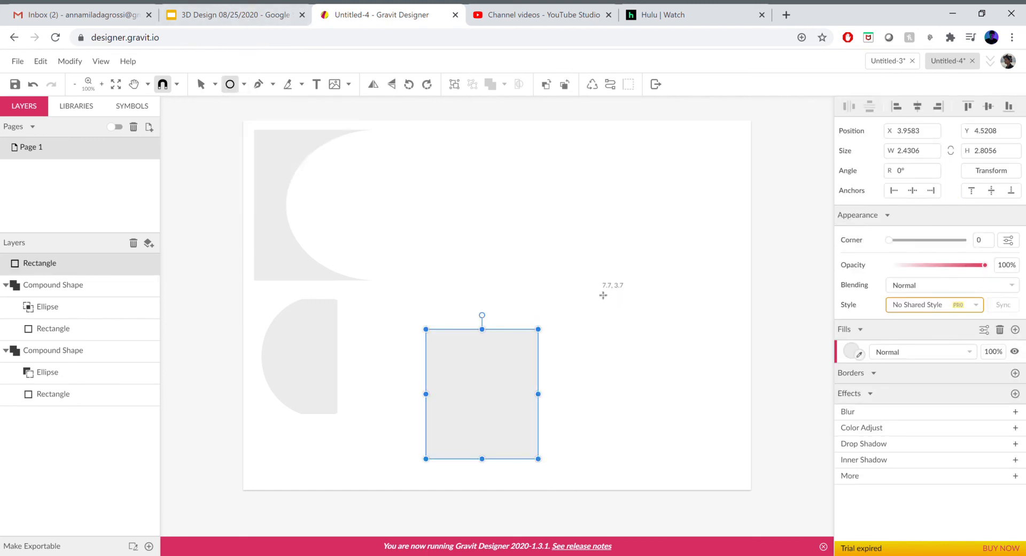
{"action": "left_click_drag", "start_coordinate": [648, 315], "coordinate": [474, 454]}
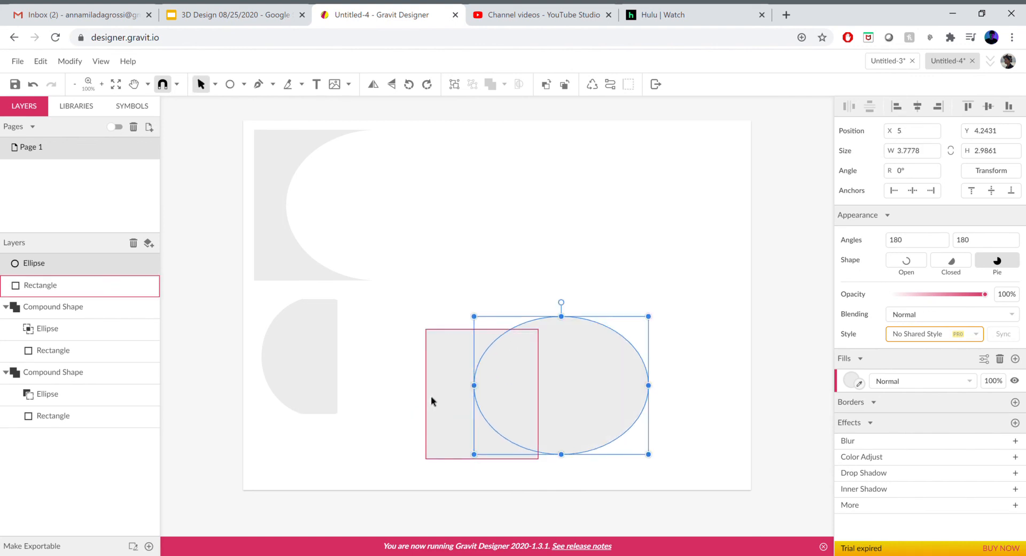
Add the new rectangle to the ellipse selection and combine the two with the Difference operation
{"action": "left_click", "coordinate": [432, 401], "text": "shift"}
{"action": "left_click", "coordinate": [504, 85]}
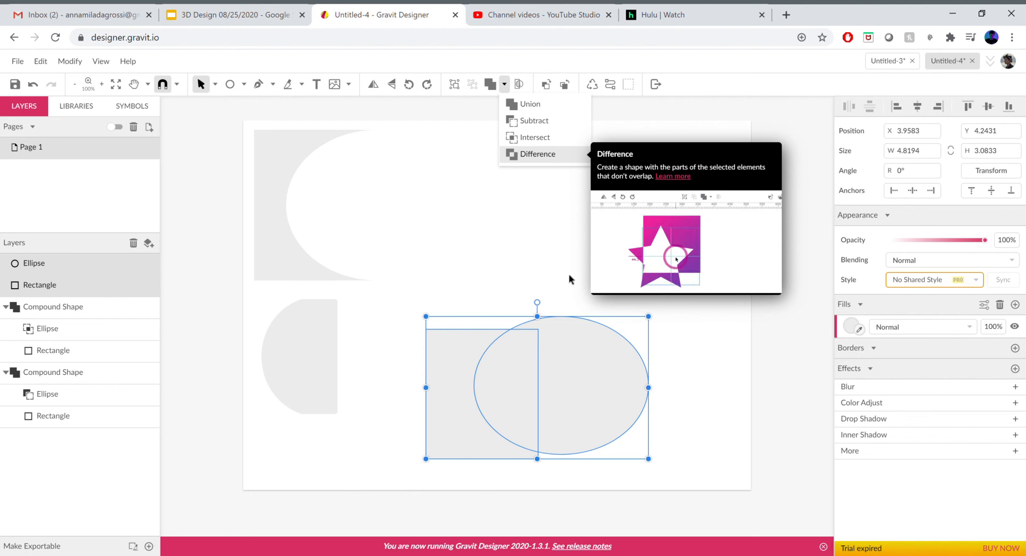
{"action": "left_click", "coordinate": [556, 157]}
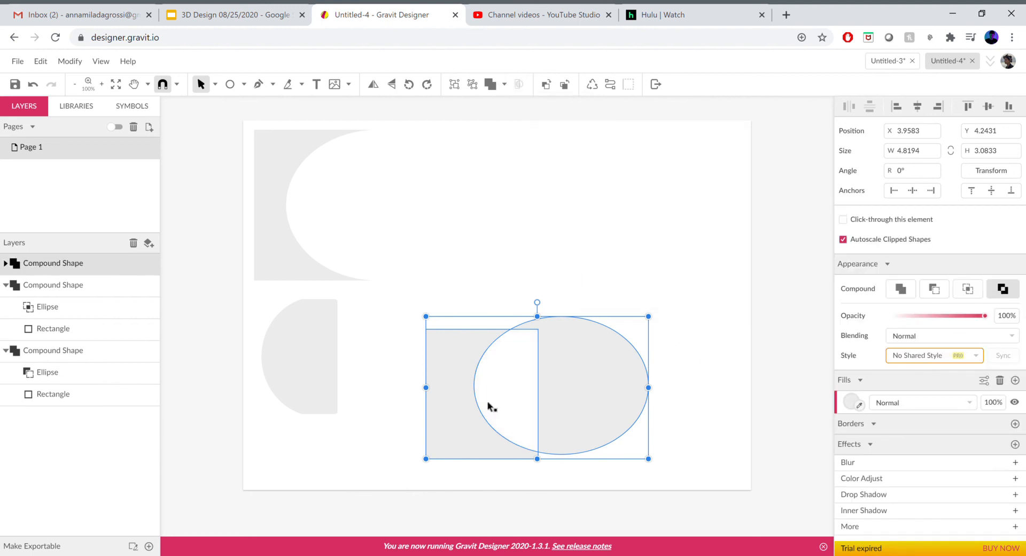
{"action": "left_click", "coordinate": [507, 341]}
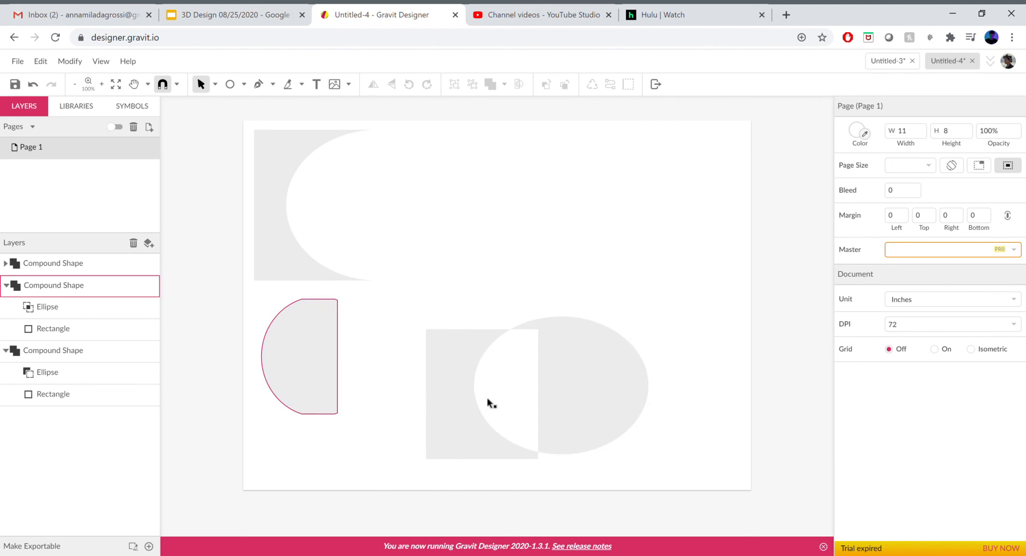
Move the intersected shape to about X 6.02, Y 5.28 and the Difference shape to about X 1.04, Y 4.04
{"action": "left_click_drag", "start_coordinate": [499, 397], "coordinate": [550, 418]}
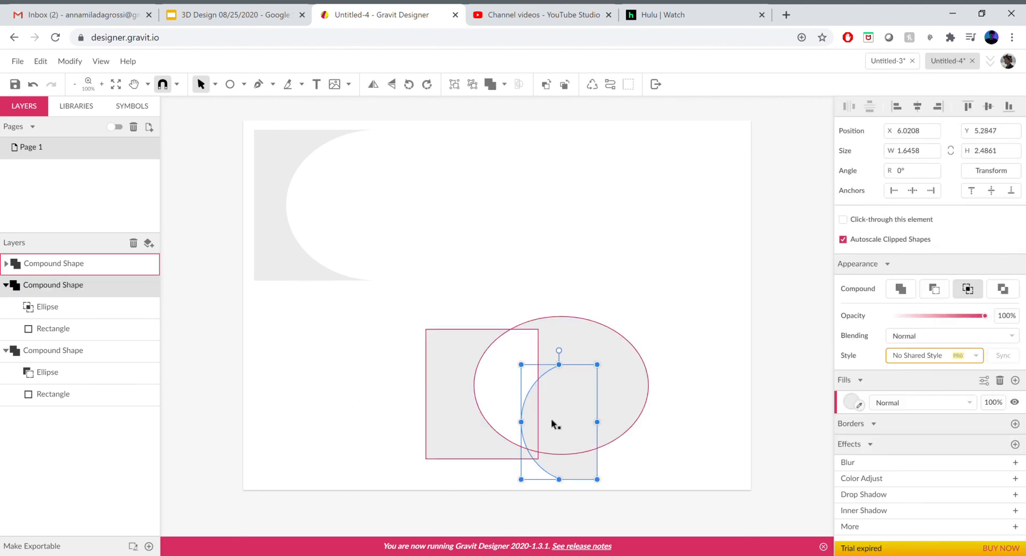
{"action": "left_click", "coordinate": [467, 394]}
{"action": "left_click_drag", "start_coordinate": [479, 360], "coordinate": [285, 350]}
{"action": "left_click_drag", "start_coordinate": [390, 346], "coordinate": [447, 348]}
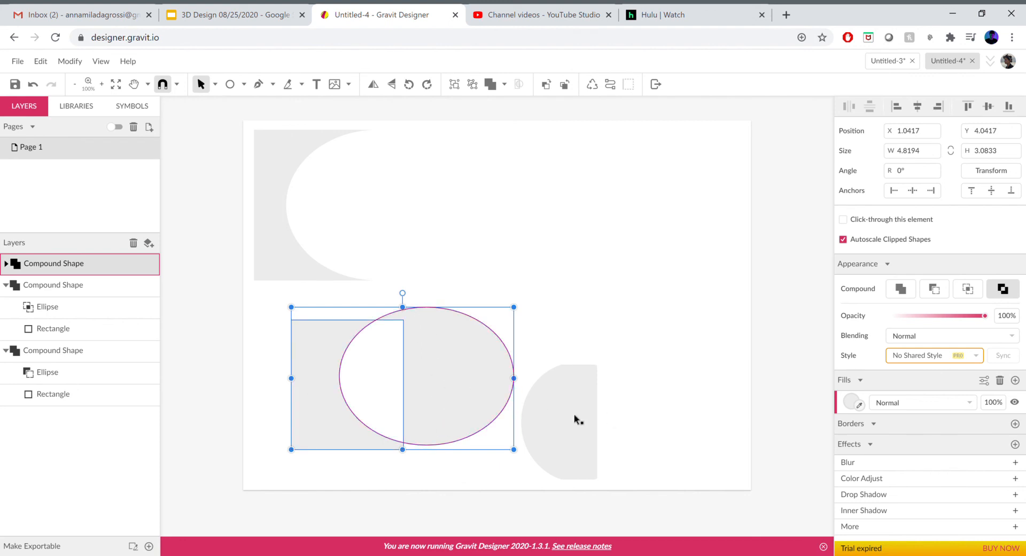
{"action": "left_click", "coordinate": [597, 369]}
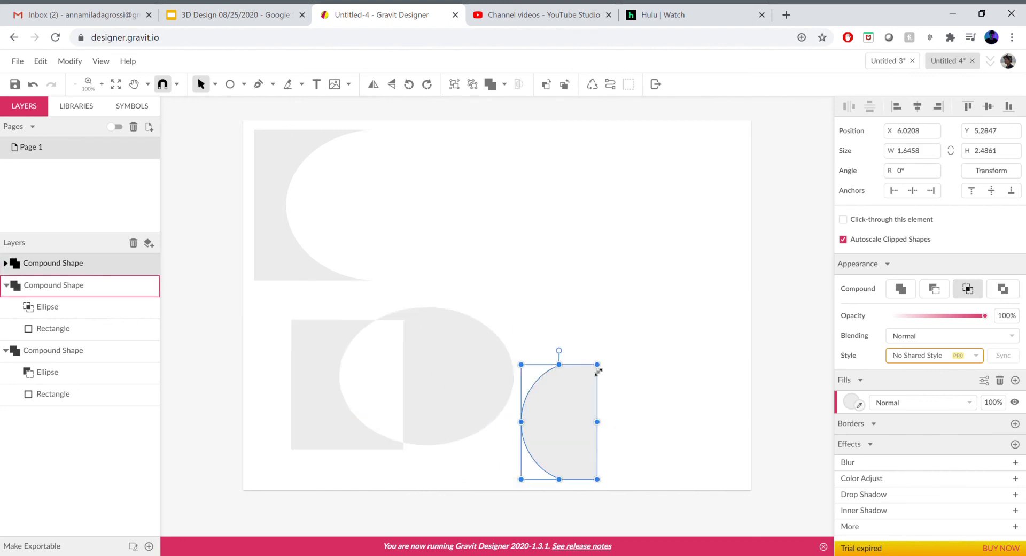